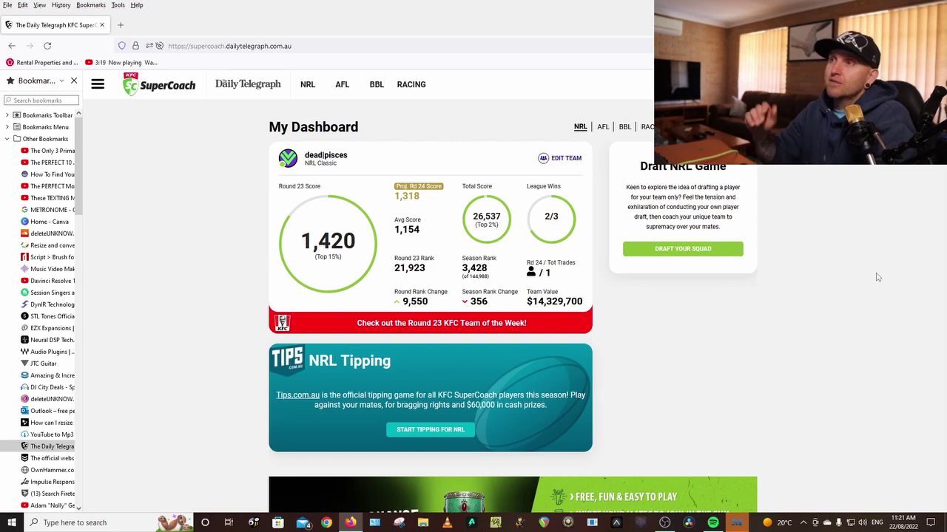
- Open the Round 23 Team of the Week and review the 1,758-point top team
left_click(453, 327)
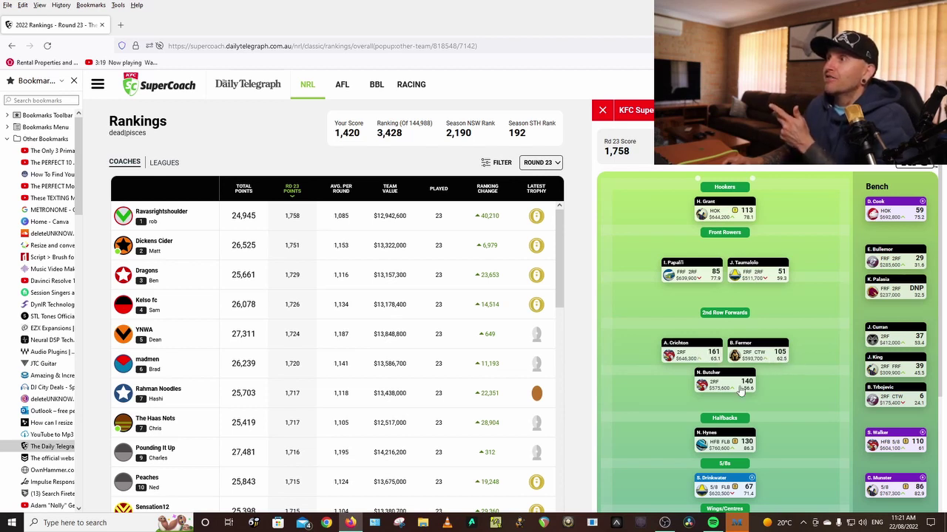
scroll(761, 386, "down", 1)
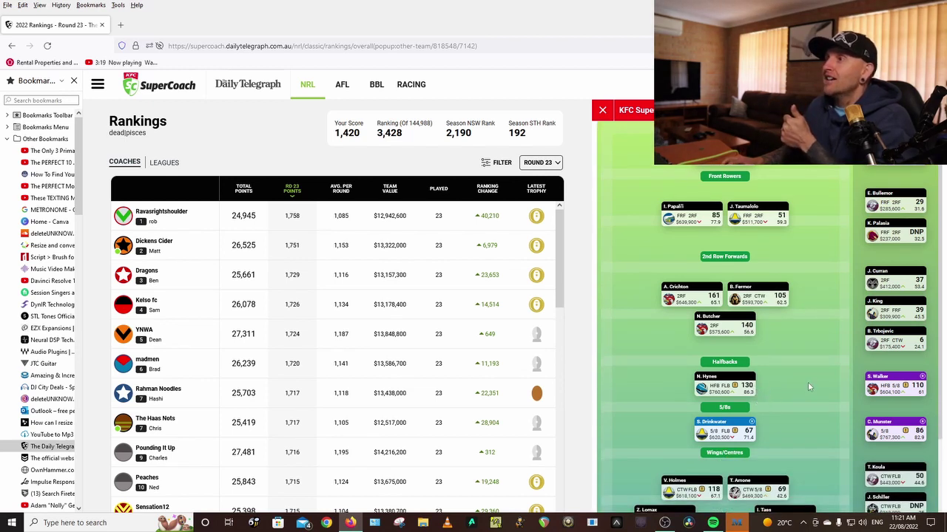
scroll(807, 383, "down", 1)
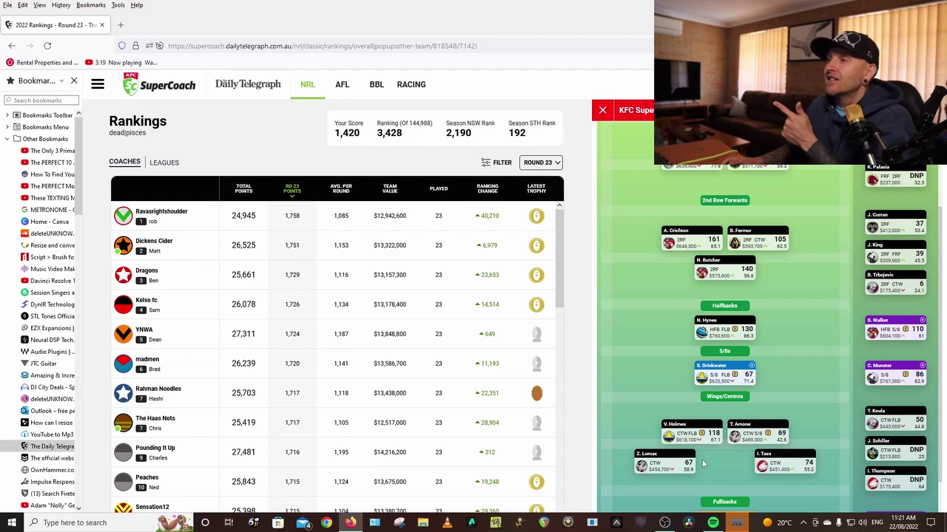
scroll(827, 417, "down", 1)
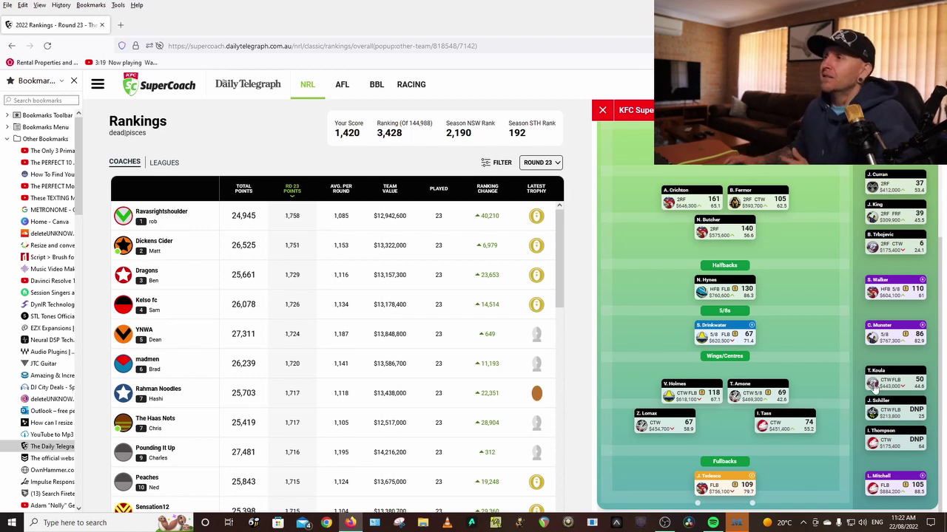
scroll(832, 405, "up", 2)
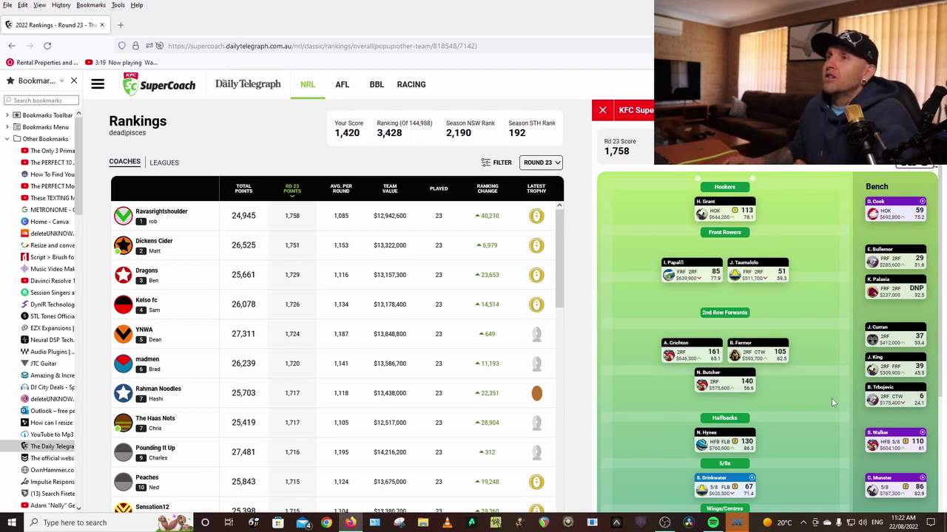
- Return to My Dashboard showing the team's Round 23 score of 1,420
left_click(150, 86)
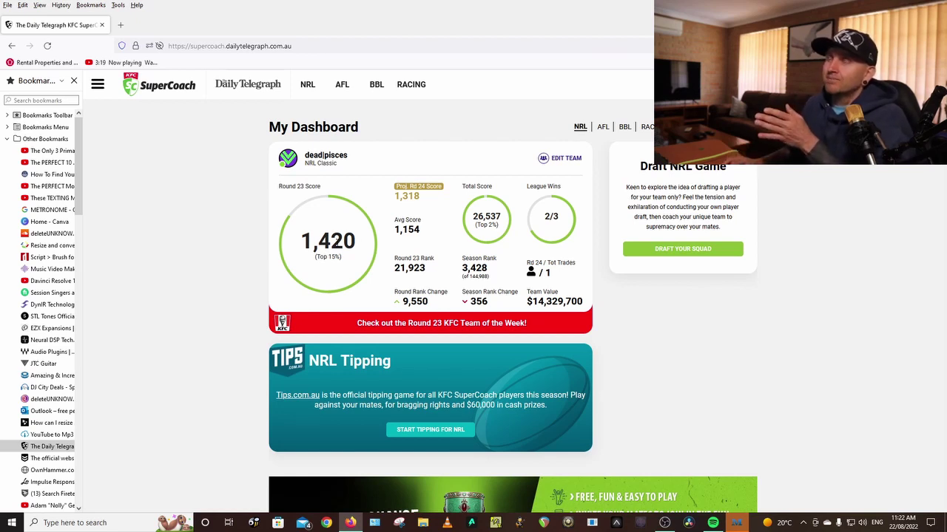
- Open My Team for editing and look over each field position and the bench with Round 23 scores
left_click(560, 160)
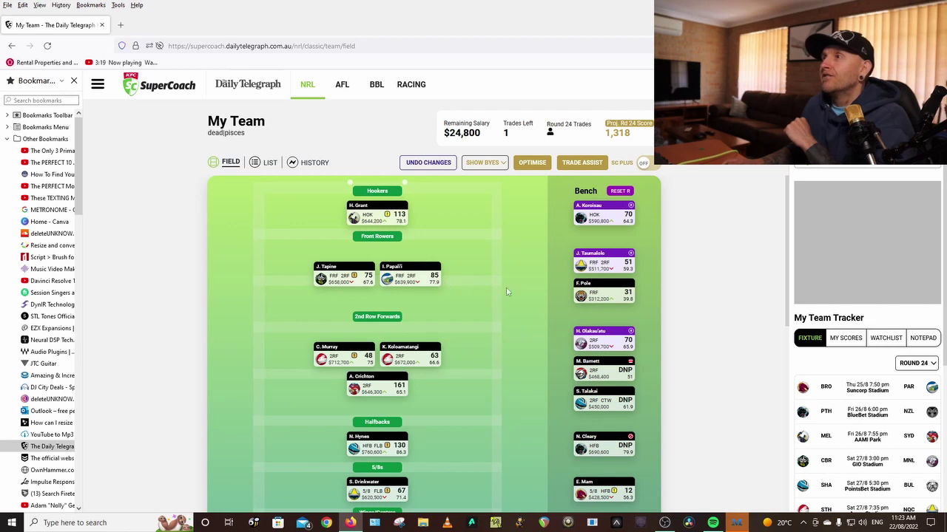
scroll(481, 311, "down", 2)
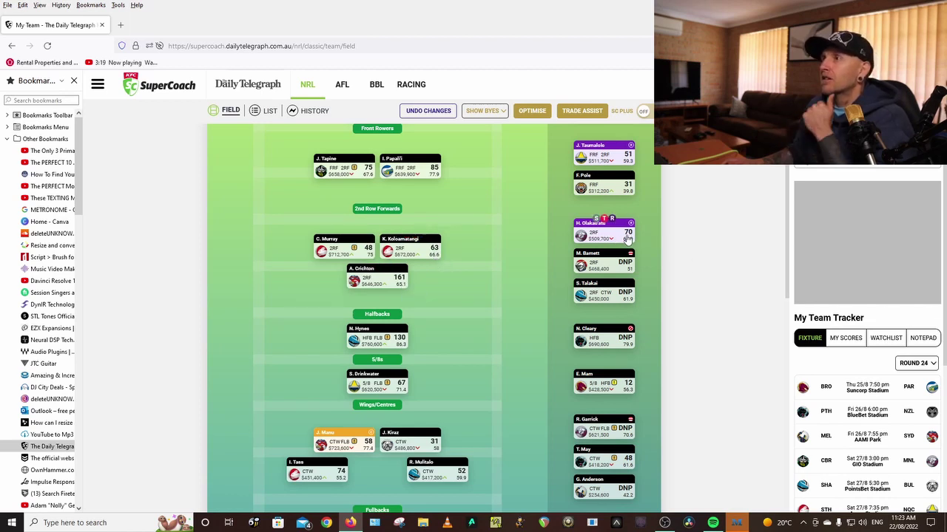
scroll(452, 291, "down", 1)
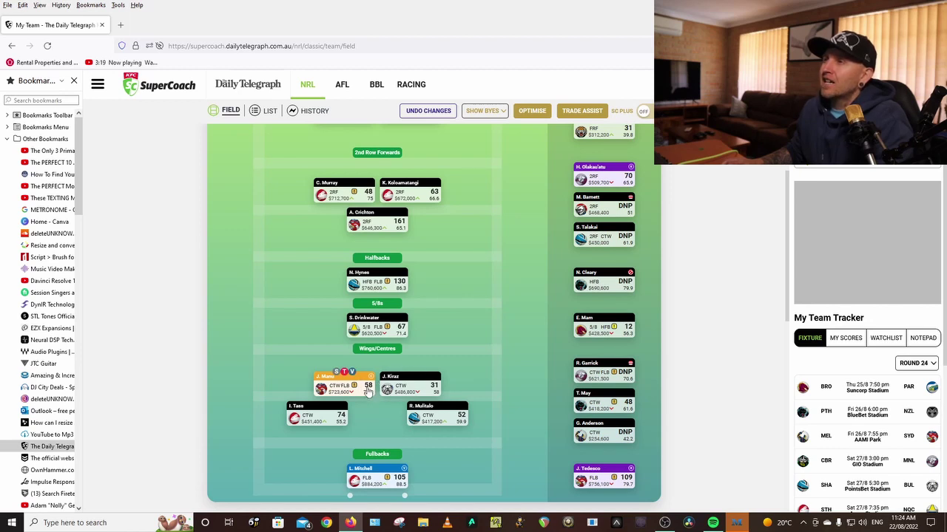
mouse_move(612, 368)
mouse_move(629, 332)
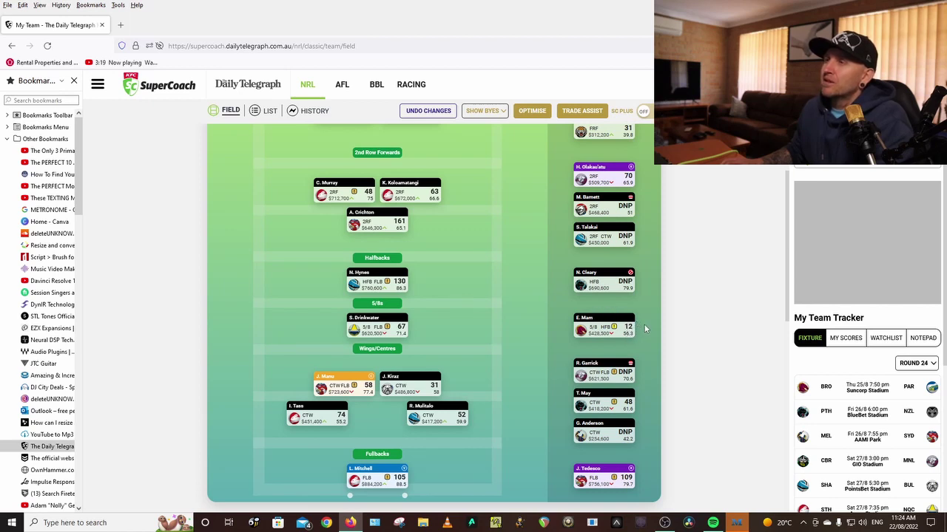
mouse_move(329, 383)
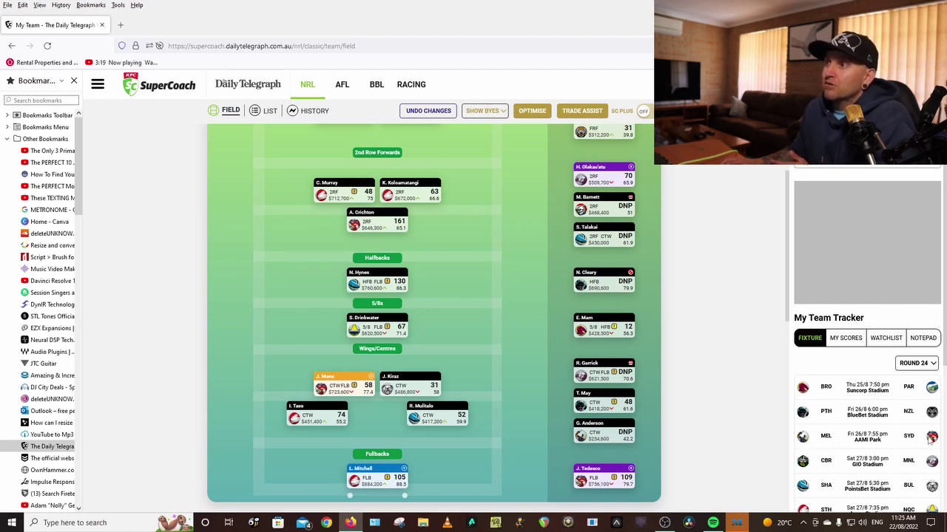
scroll(930, 439, "down", 2)
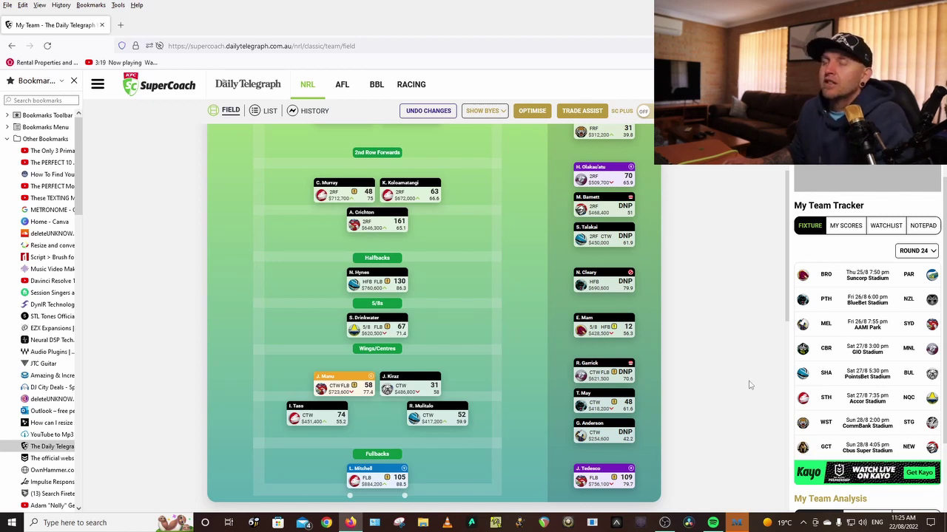
scroll(743, 383, "up", 3)
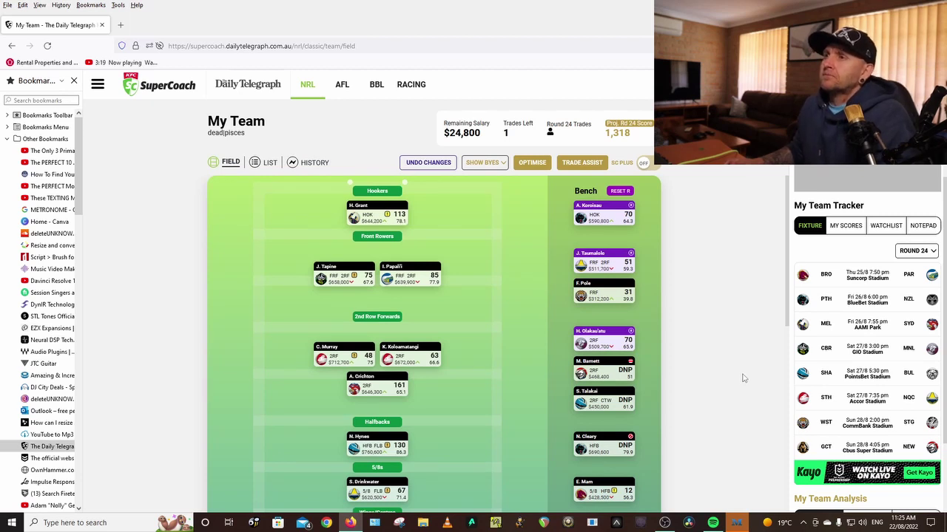
- Make Papali'i the vice-captain
scroll(744, 378, "down", 2)
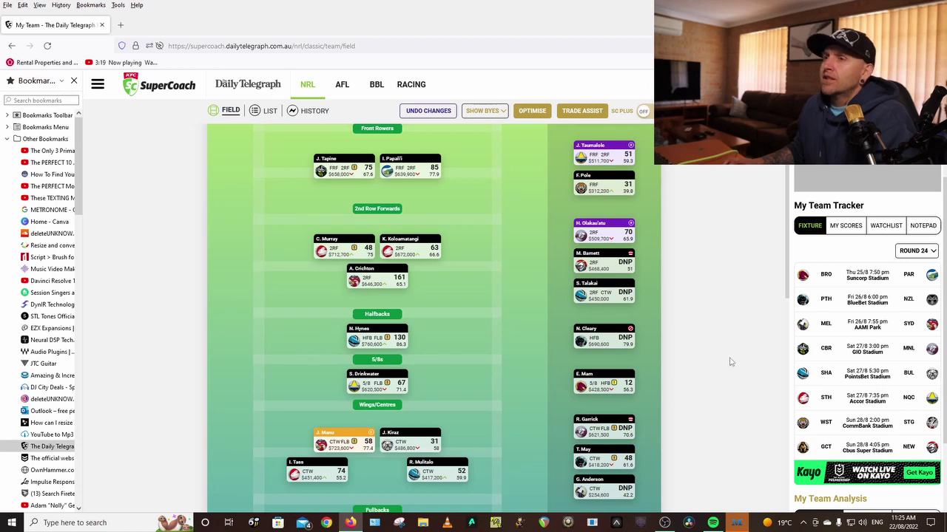
mouse_move(349, 448)
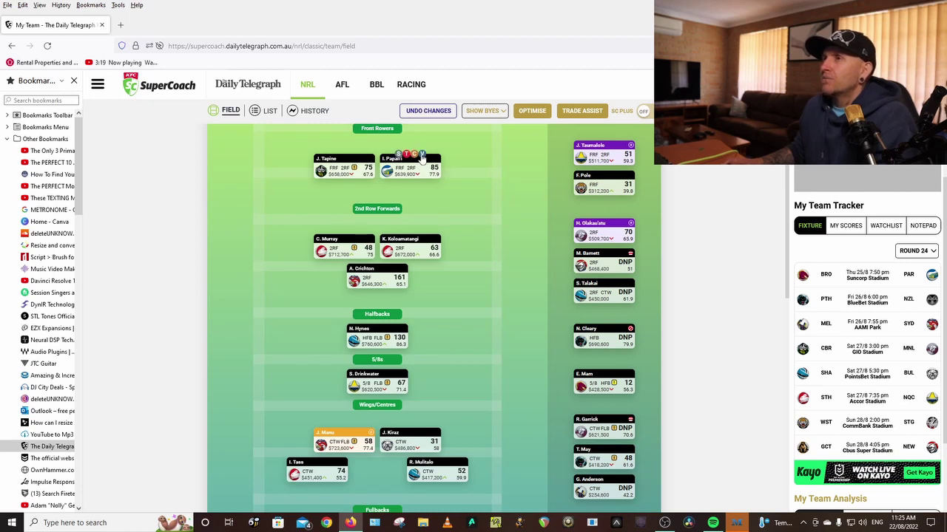
left_click(422, 155)
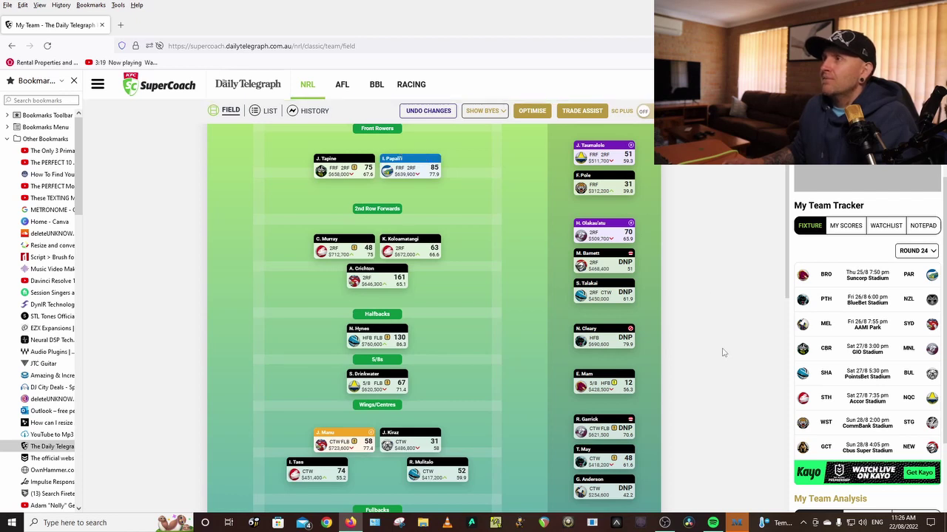
- Start Koroisau at hooker, moving Grant to the bench
scroll(716, 353, "up", 3)
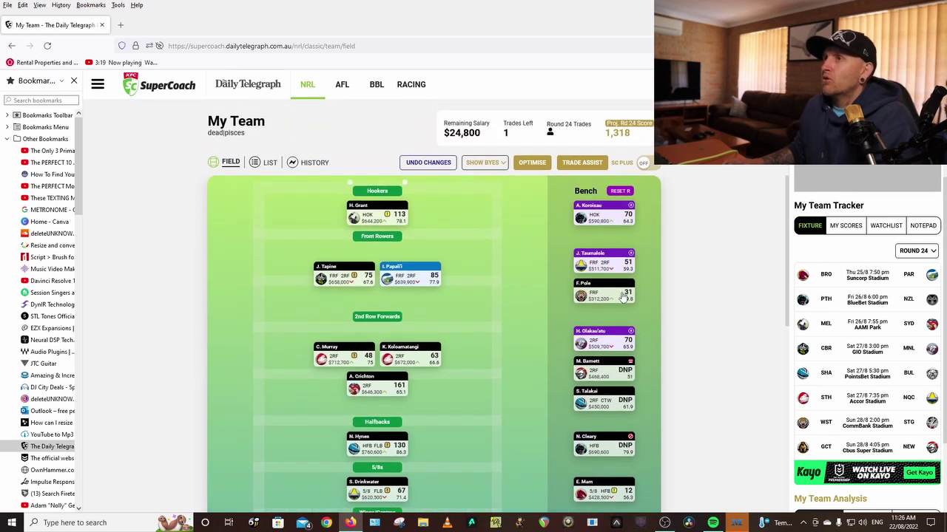
left_click(365, 202)
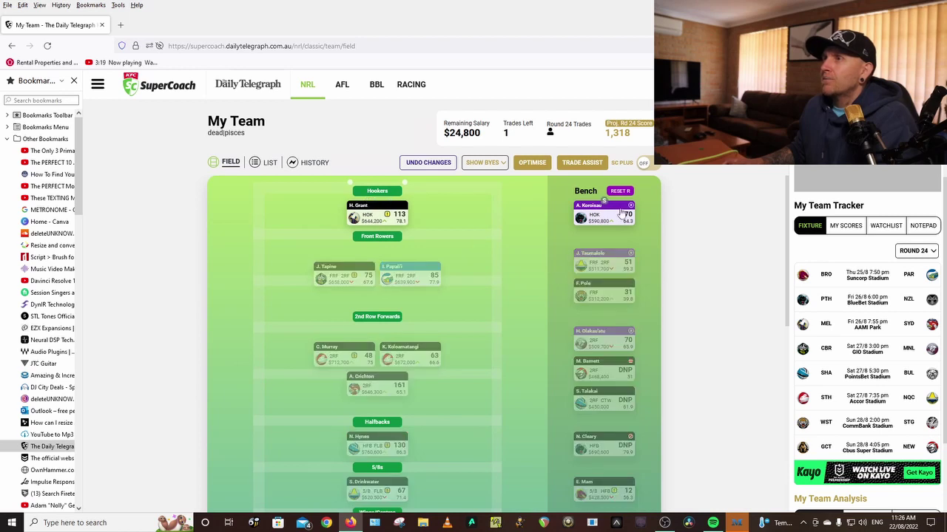
left_click(600, 200)
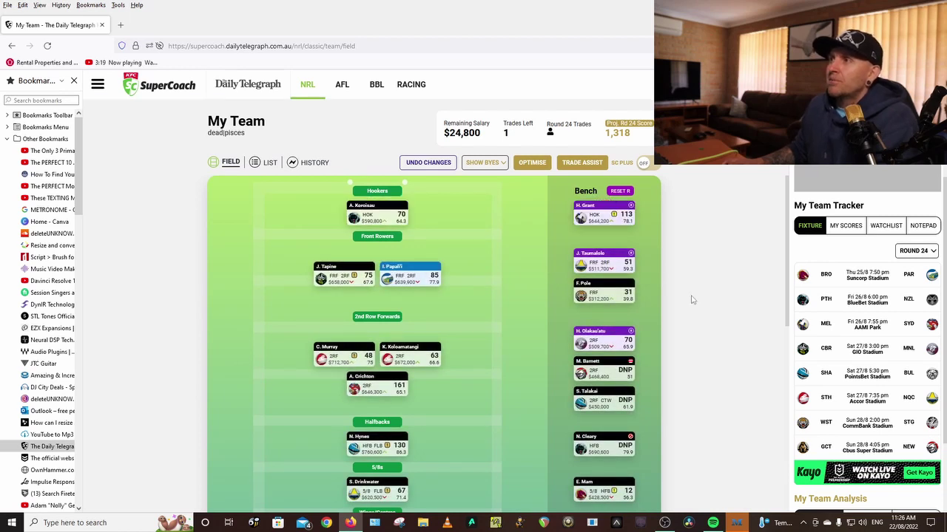
- Queue R. Garrick for trade-out in the Trades Centre
mouse_move(605, 221)
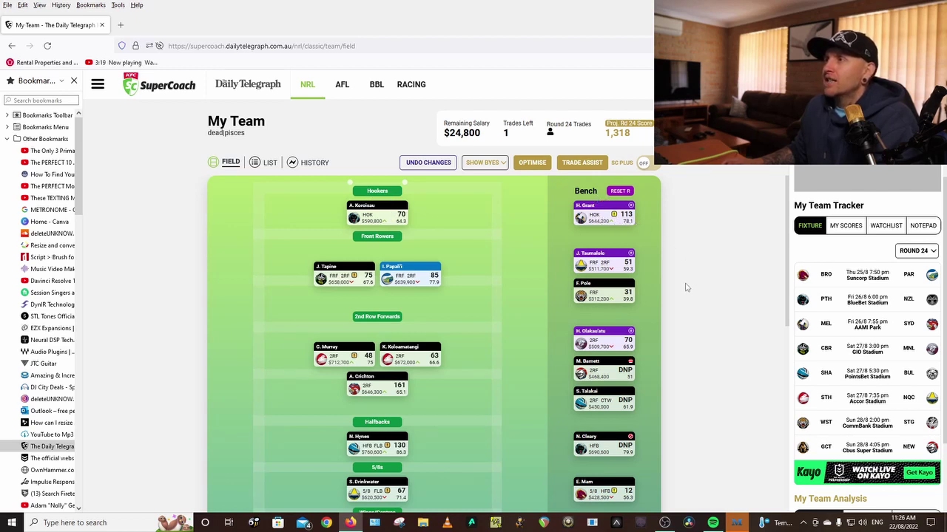
scroll(684, 288, "down", 2)
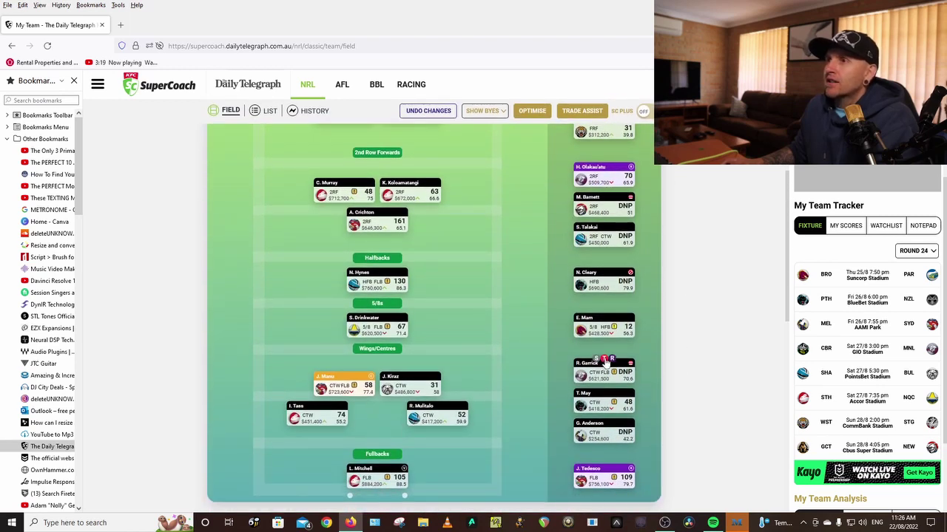
left_click(605, 360)
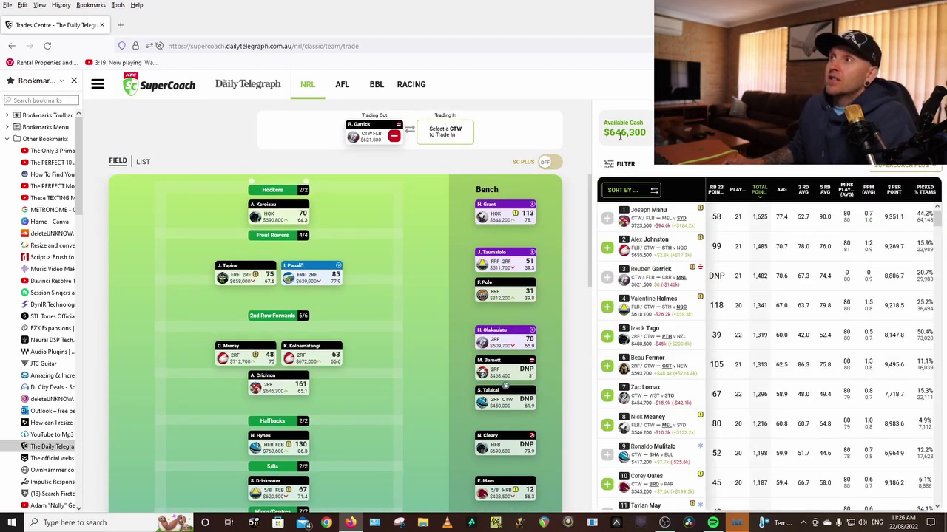
- Filter CTW trade-in candidates to affordable players sorted by three-round average
left_click(622, 164)
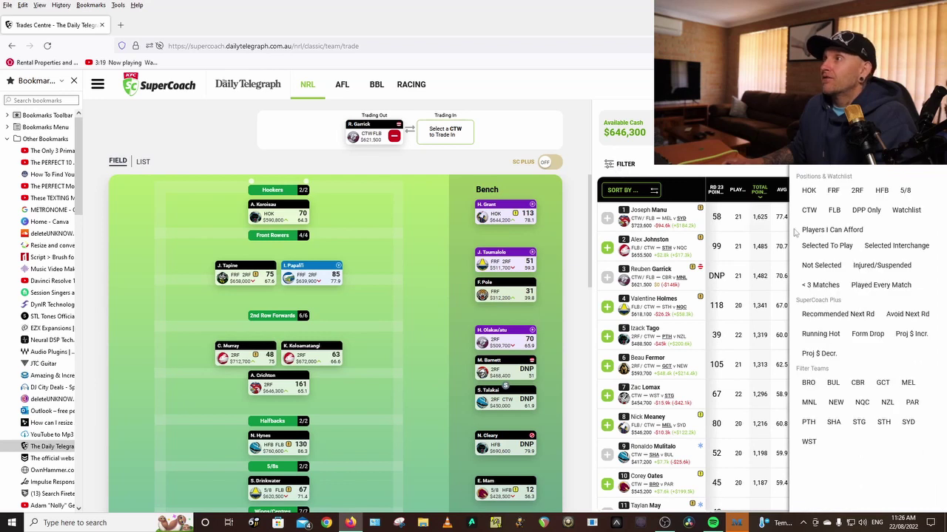
left_click(832, 230)
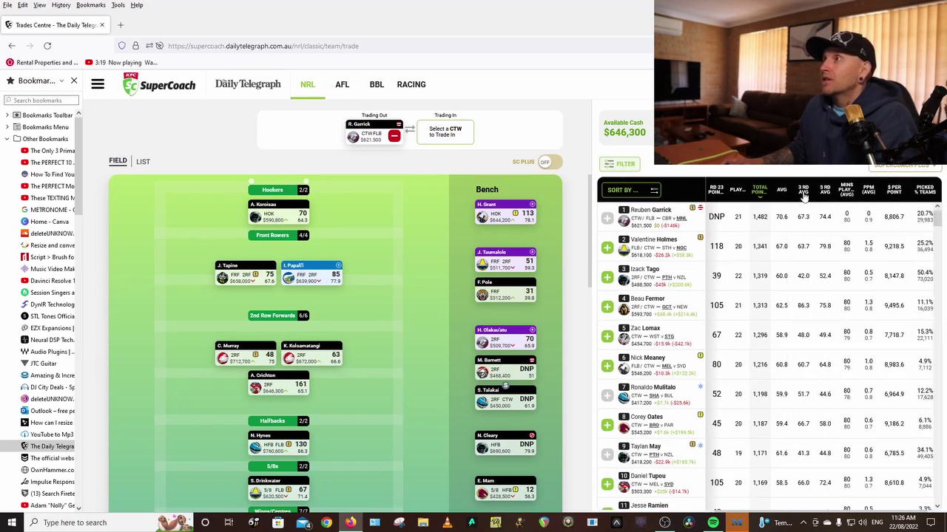
left_click(804, 191)
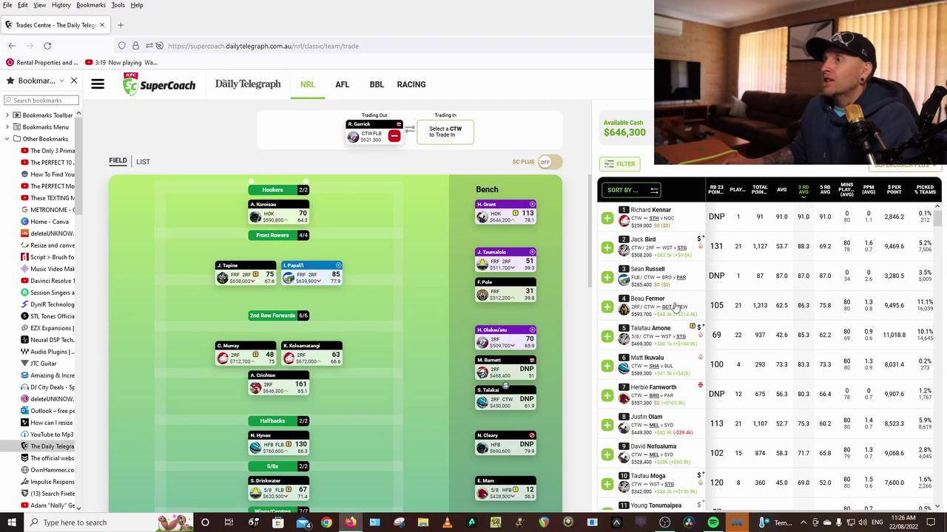
- Browse the CTW candidate list and review Valentine Holmes's player profile
scroll(674, 307, "down", 1)
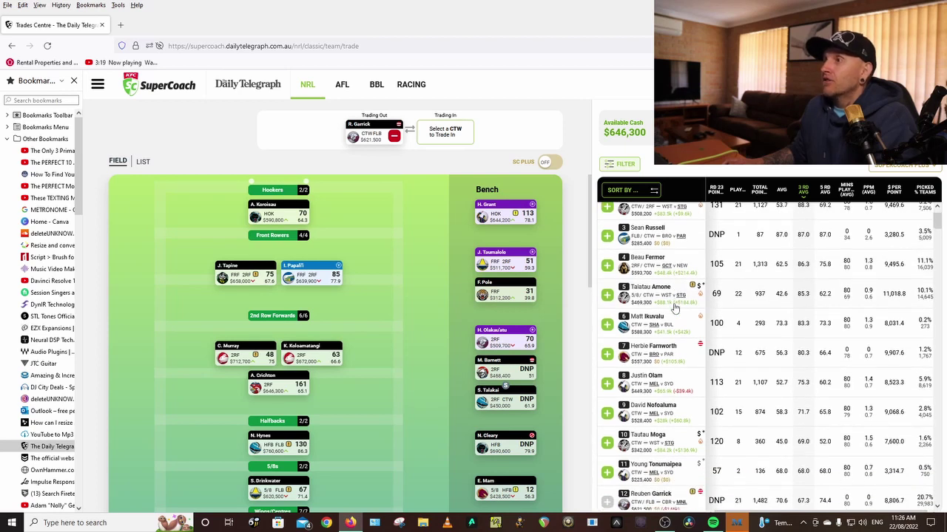
scroll(675, 308, "down", 1)
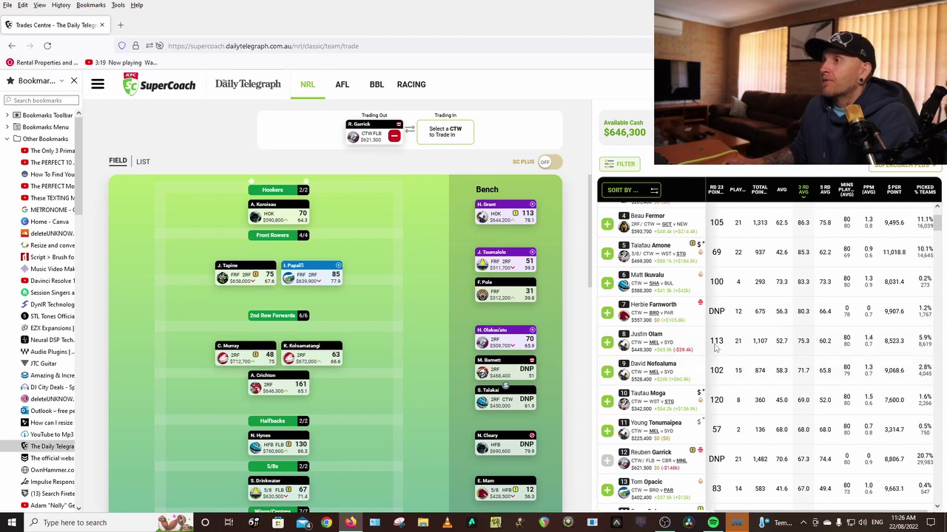
scroll(716, 348, "down", 1)
scroll(716, 347, "down", 1)
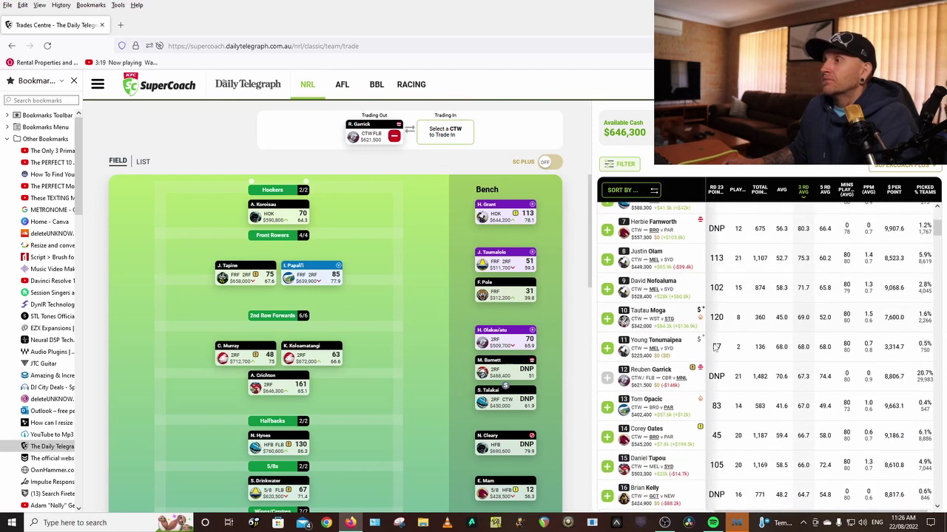
scroll(715, 348, "down", 2)
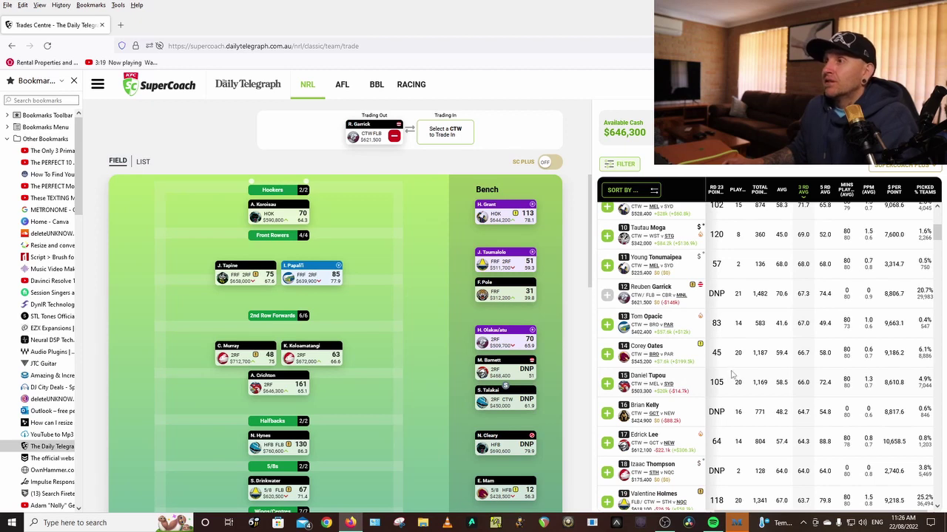
scroll(730, 374, "down", 1)
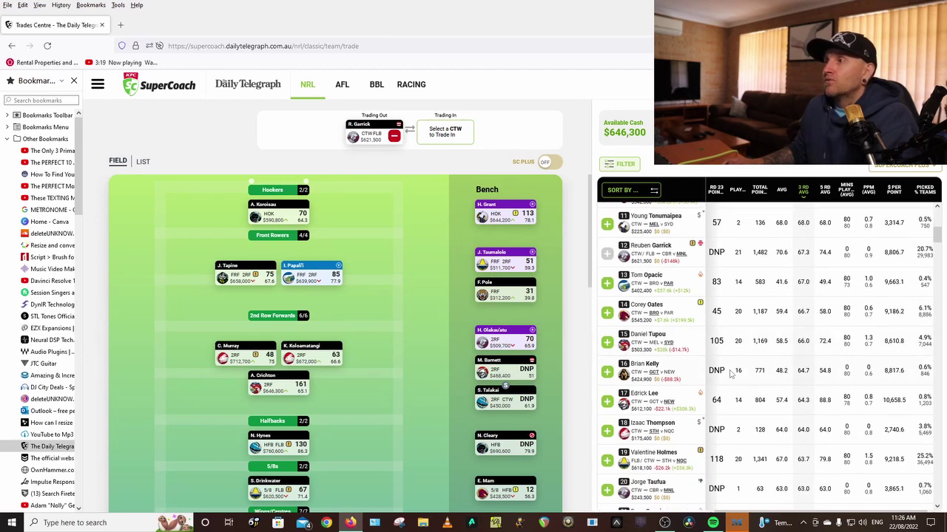
scroll(731, 374, "down", 1)
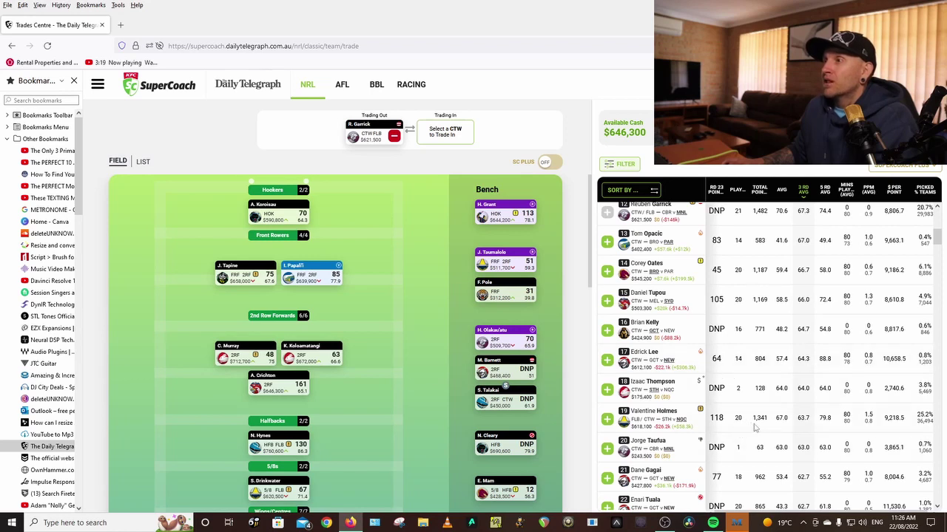
left_click(649, 417)
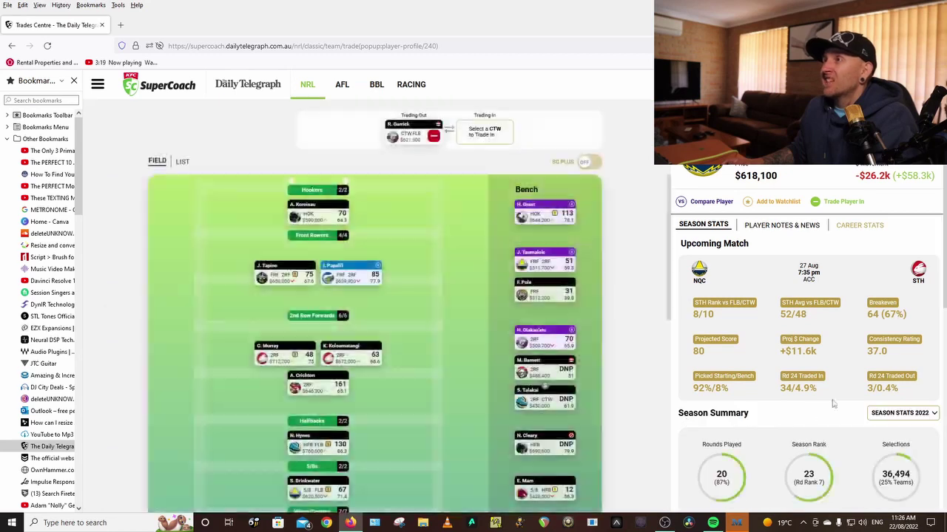
scroll(855, 401, "down", 10)
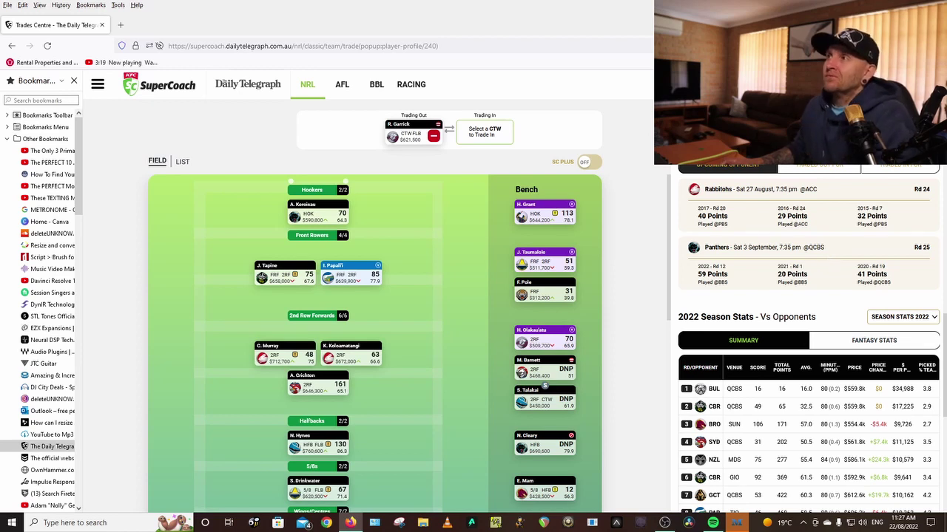
scroll(838, 436, "down", 5)
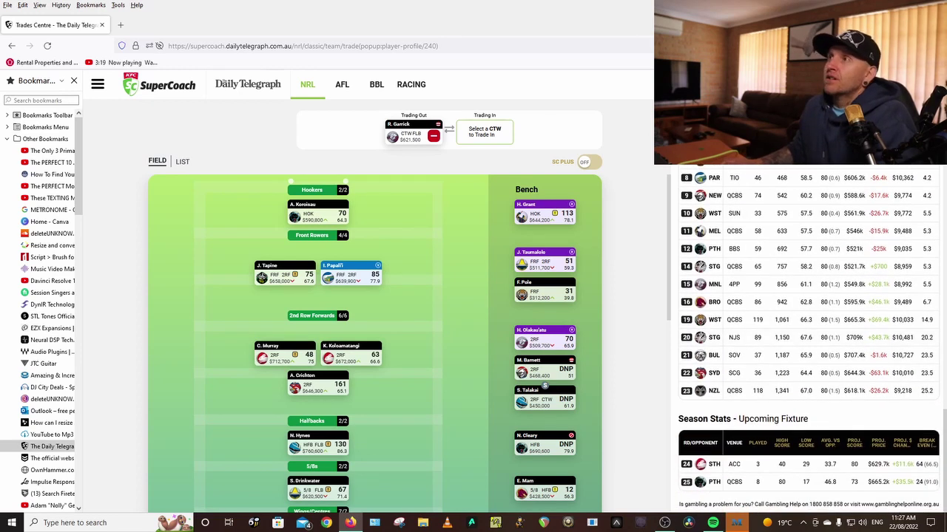
key("Escape")
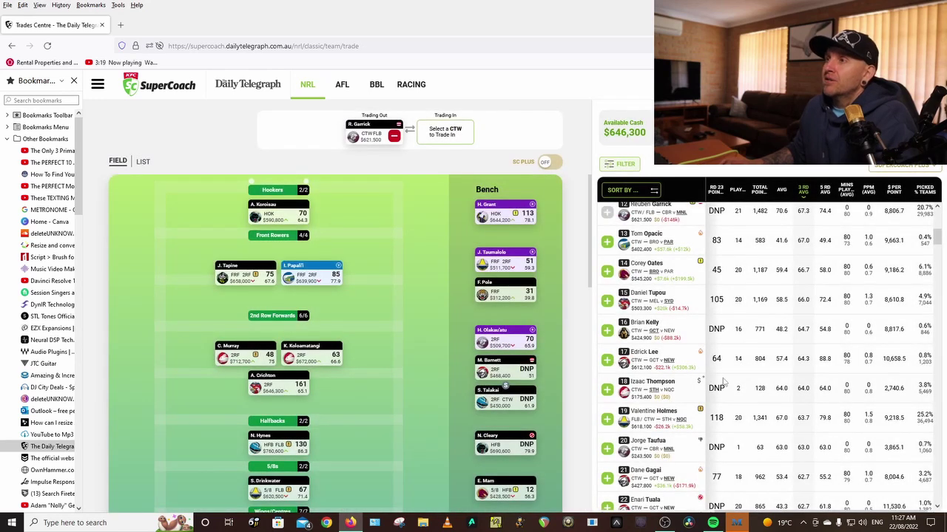
- Scroll further down the CTW candidate list
scroll(723, 382, "down", 2)
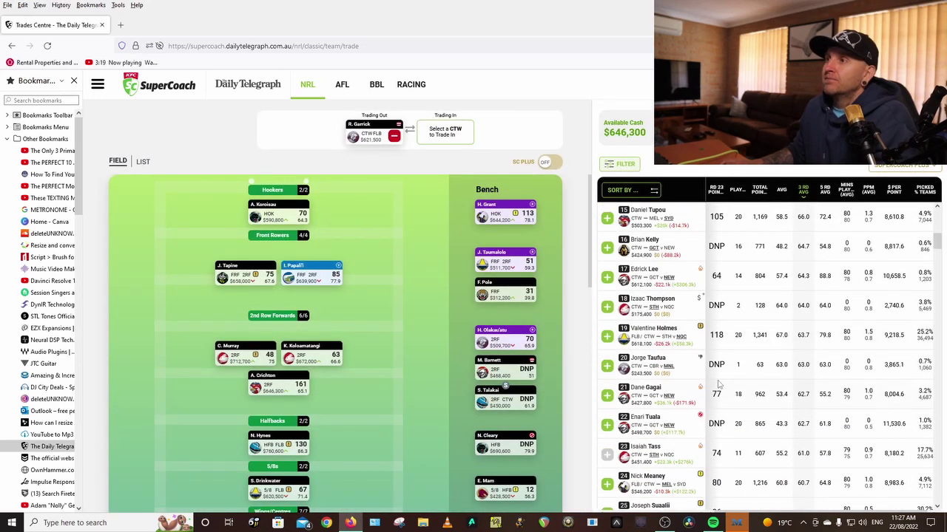
scroll(719, 384, "down", 3)
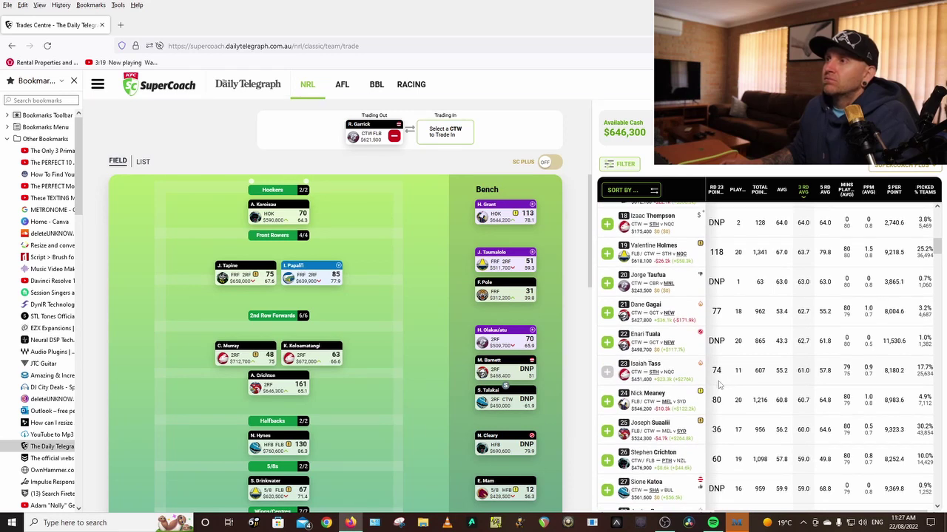
scroll(719, 384, "down", 3)
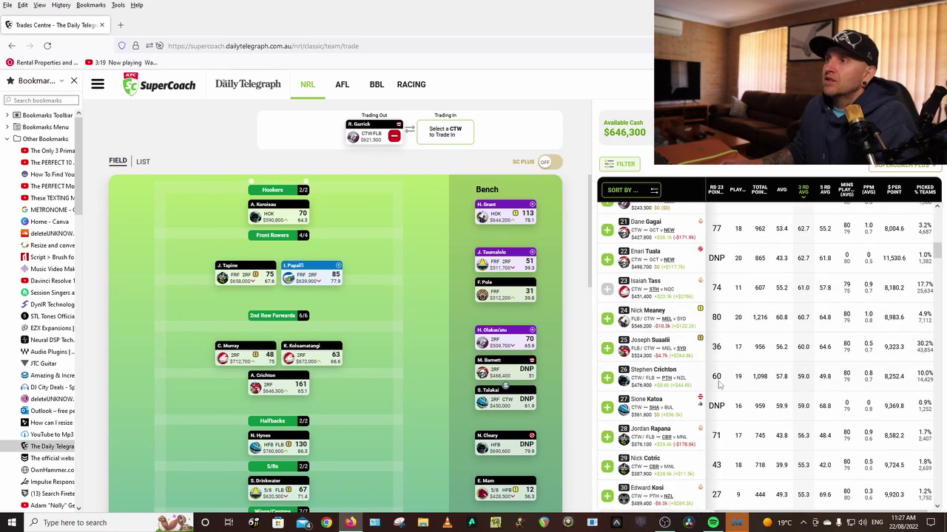
scroll(718, 384, "down", 3)
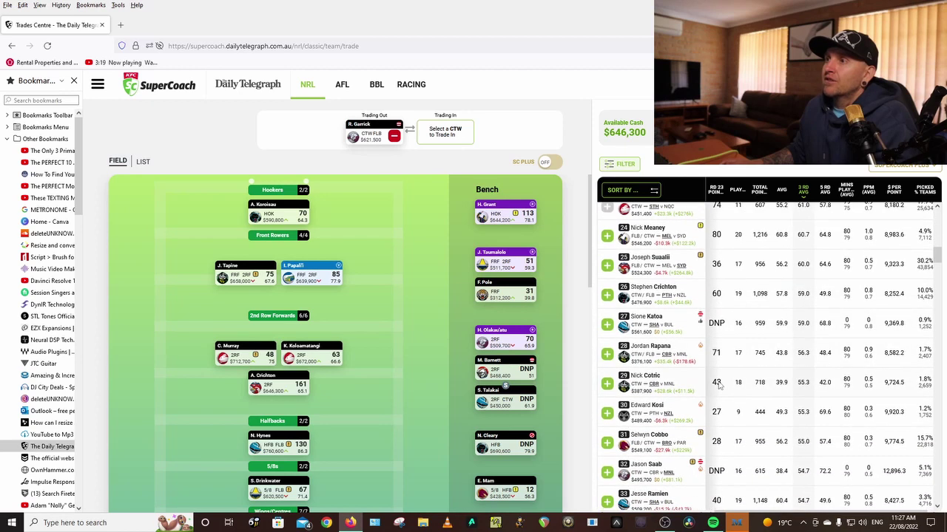
scroll(719, 384, "down", 3)
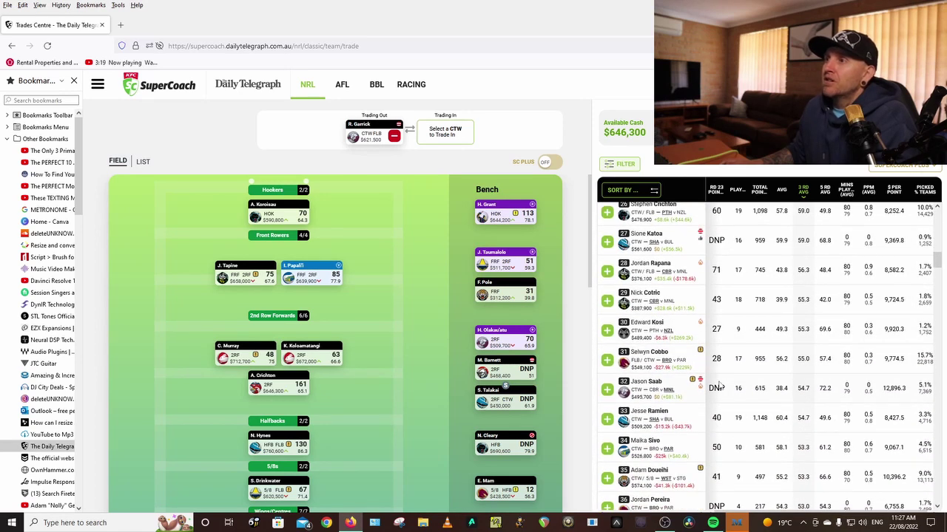
scroll(718, 385, "down", 1)
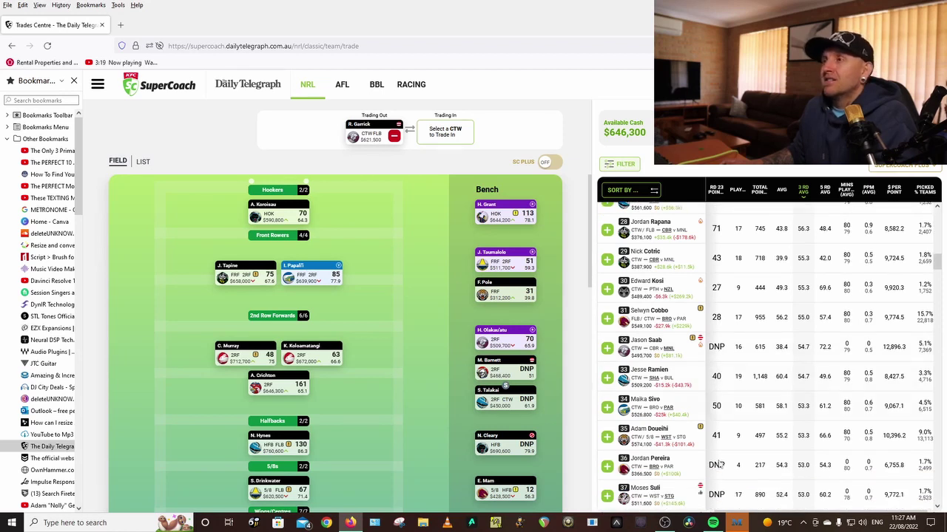
- Review Adam Doueihi's player profile as a trade-in option, then close it
left_click(655, 432)
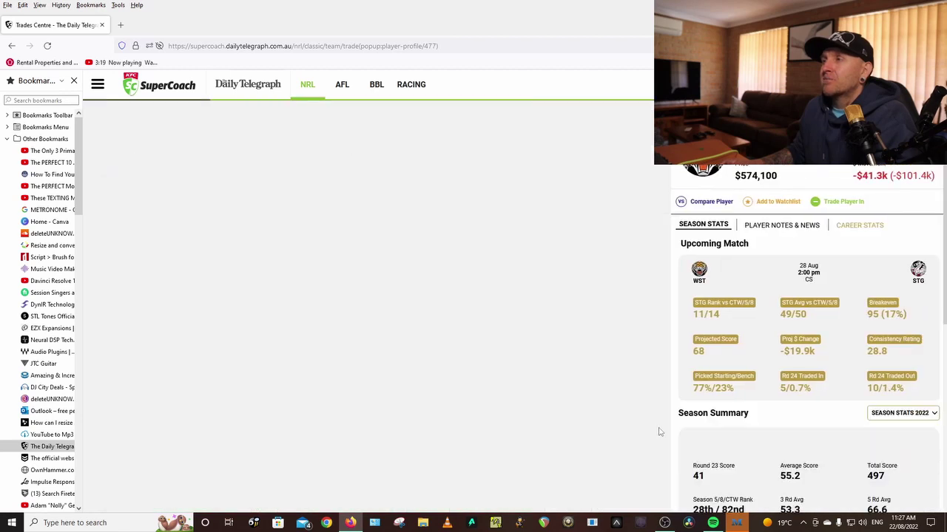
scroll(837, 381, "down", 1)
scroll(836, 381, "up", 1)
scroll(838, 383, "down", 1)
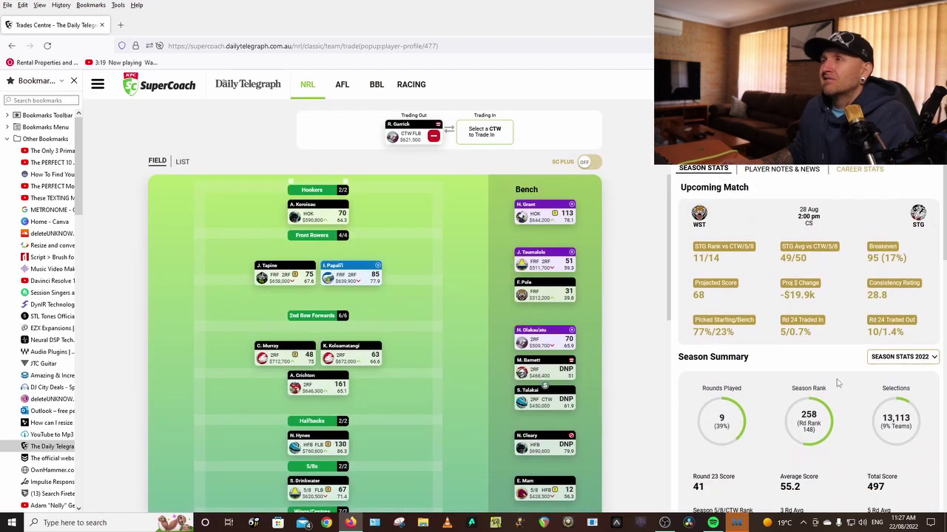
scroll(838, 382, "down", 5)
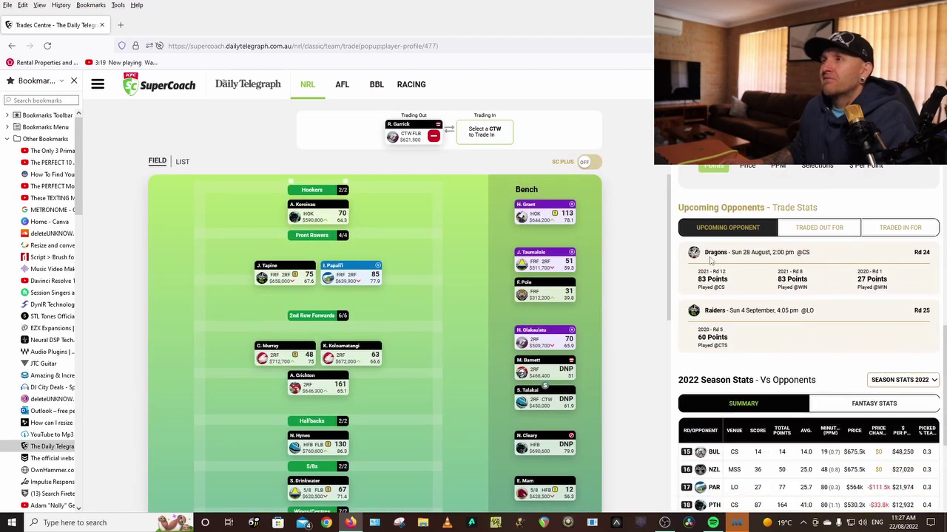
scroll(791, 326, "down", 4)
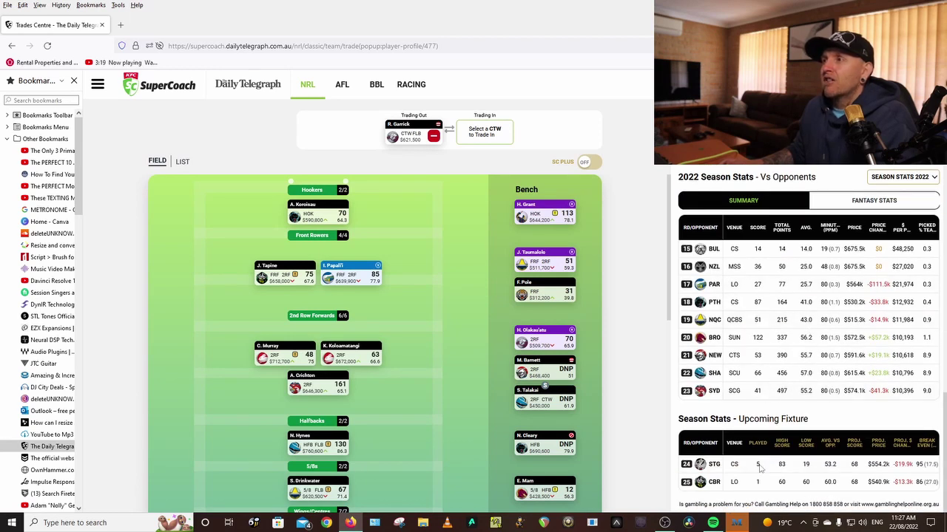
key("Escape")
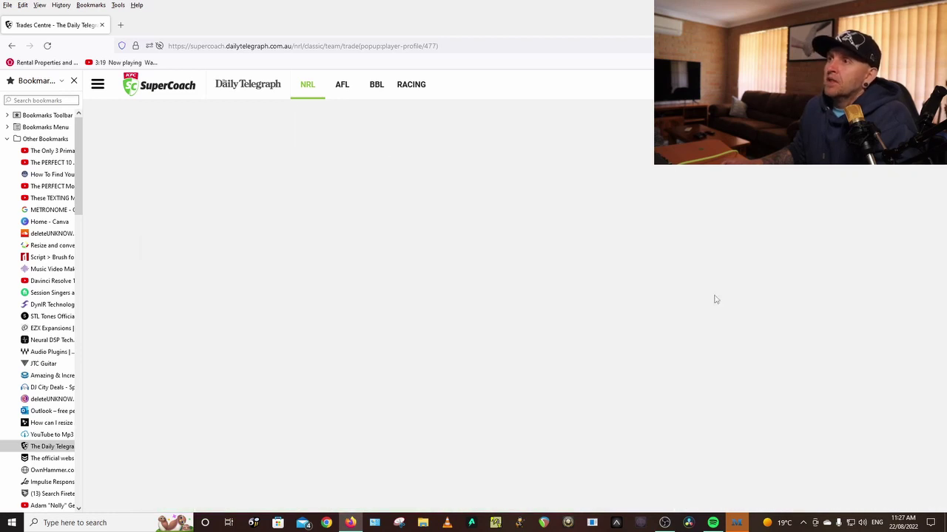
scroll(582, 338, "down", 1)
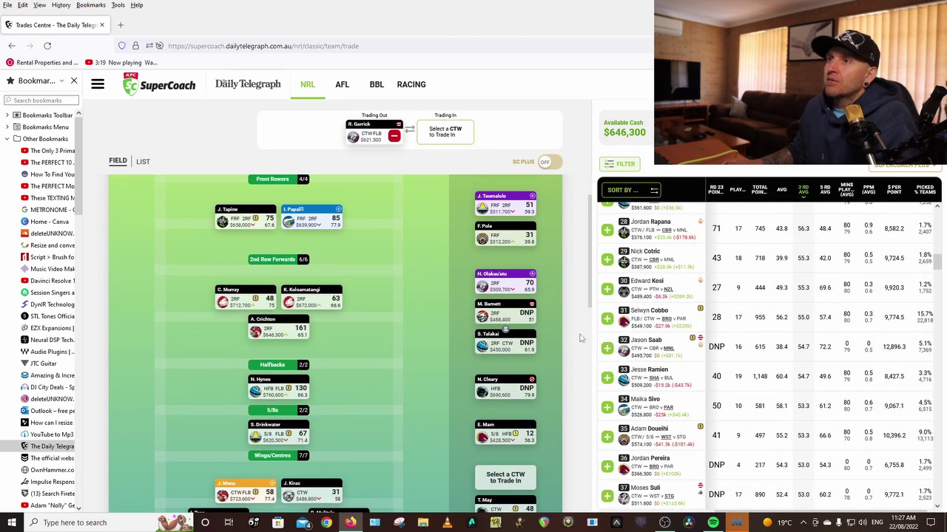
scroll(580, 338, "down", 2)
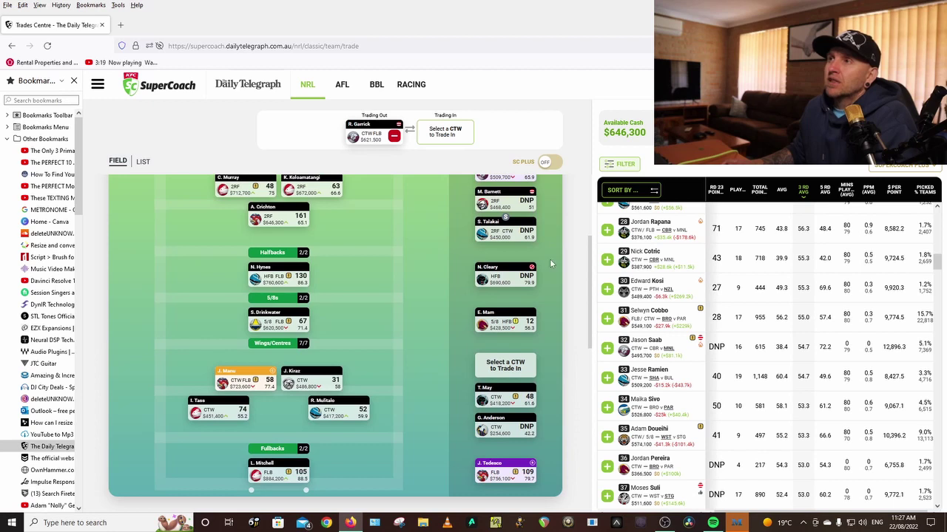
left_click(508, 221)
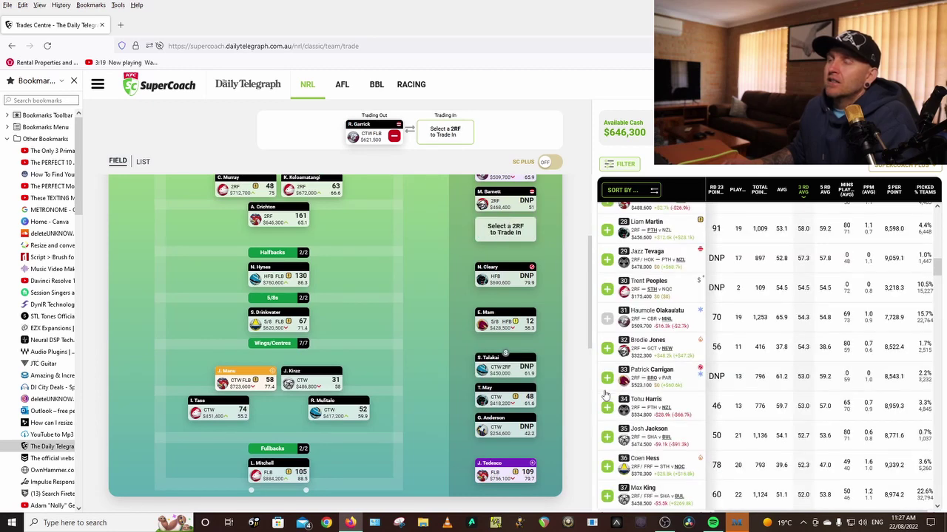
scroll(706, 355, "up", 5)
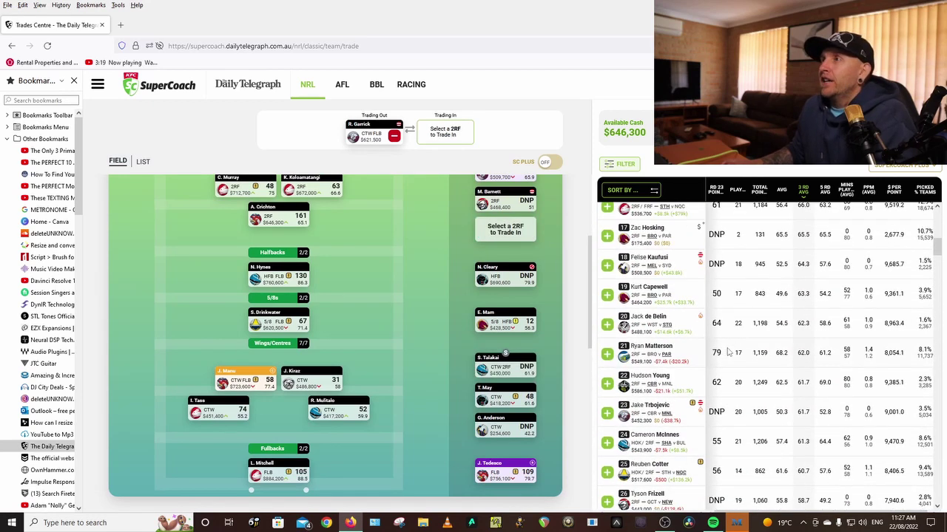
scroll(777, 353, "up", 3)
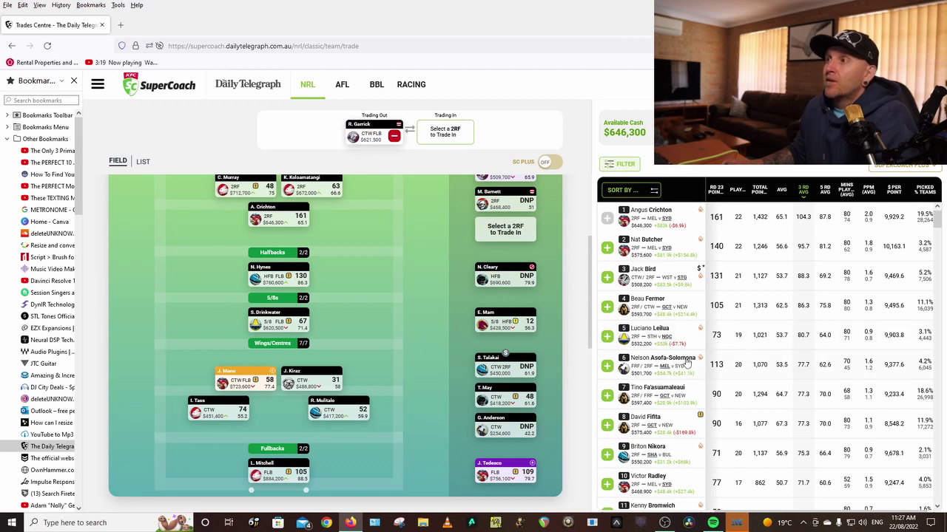
left_click(658, 362)
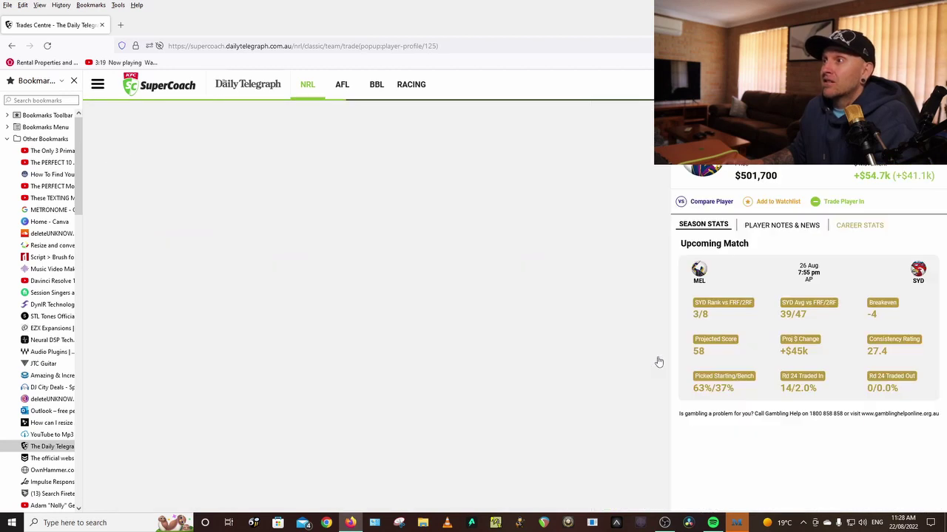
scroll(850, 363, "down", 3)
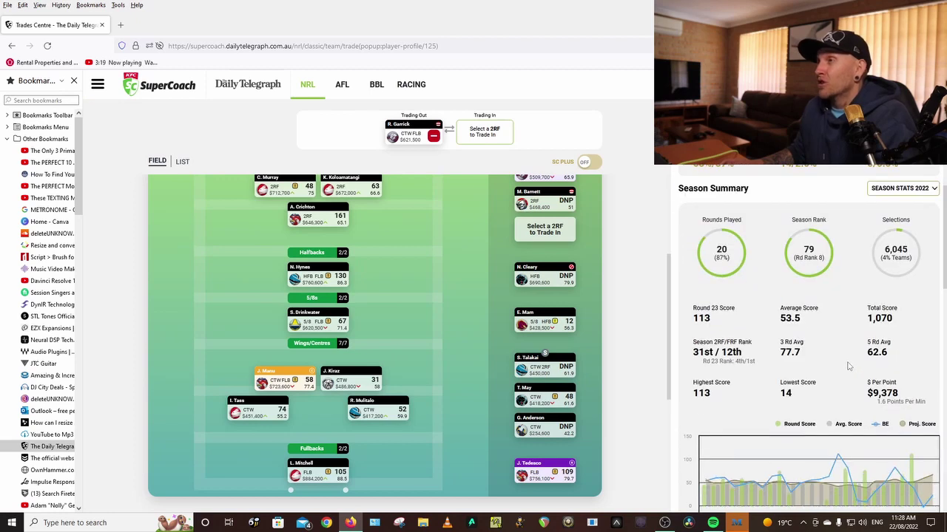
scroll(848, 366, "down", 10)
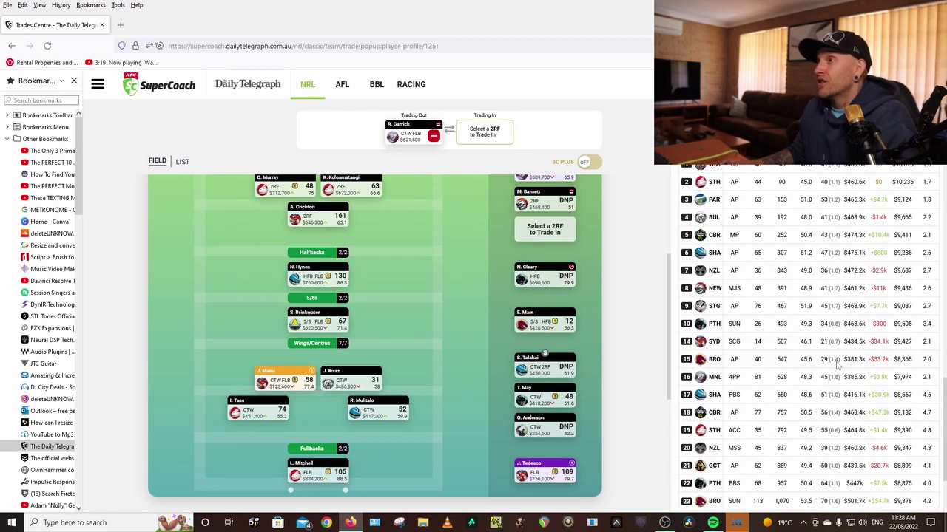
scroll(836, 362, "down", 2)
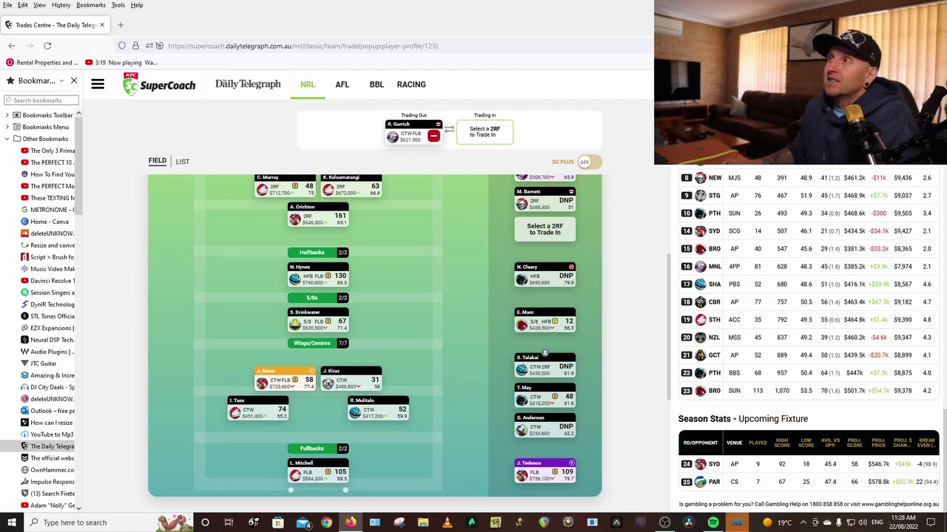
key("Escape")
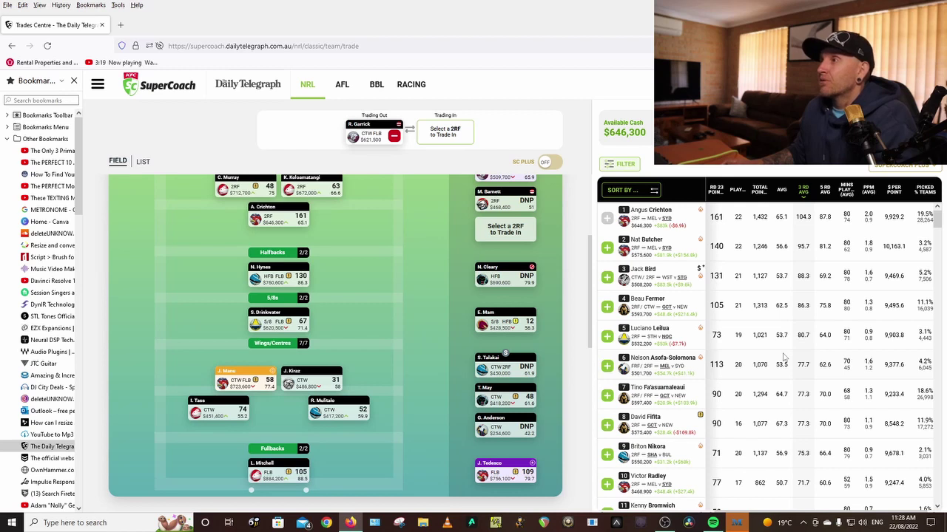
left_click(648, 418)
scroll(854, 386, "down", 5)
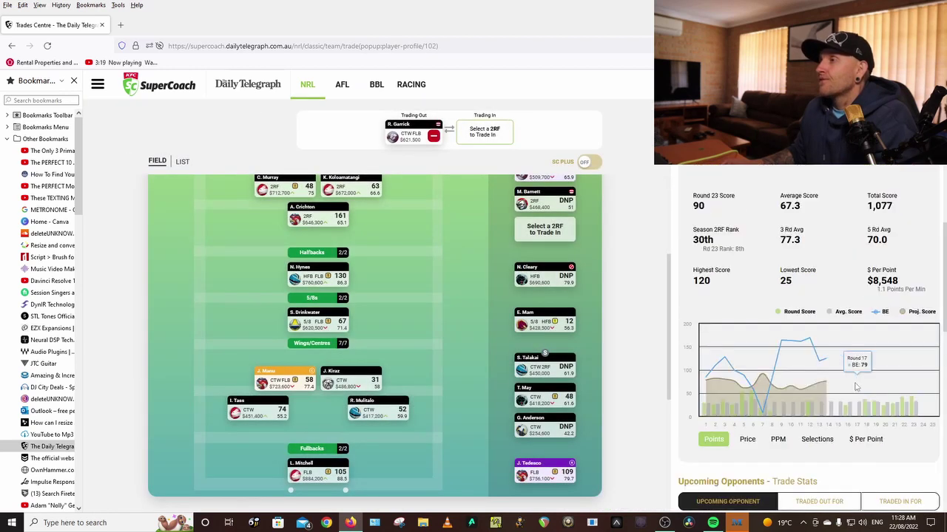
scroll(854, 386, "down", 10)
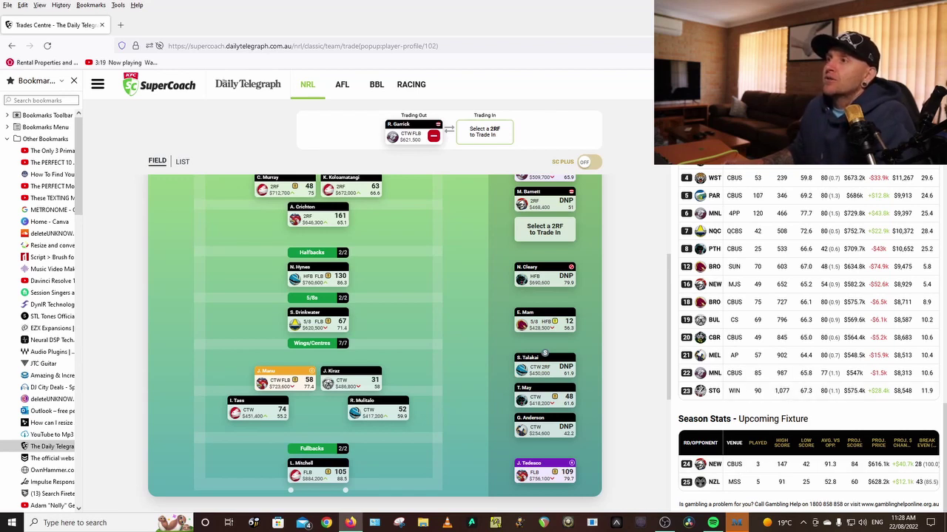
key("Escape")
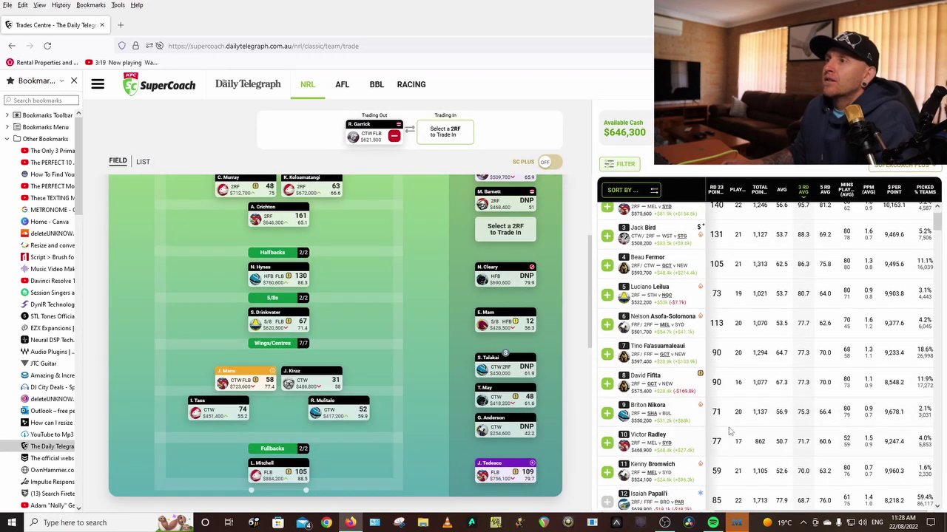
scroll(730, 431, "down", 3)
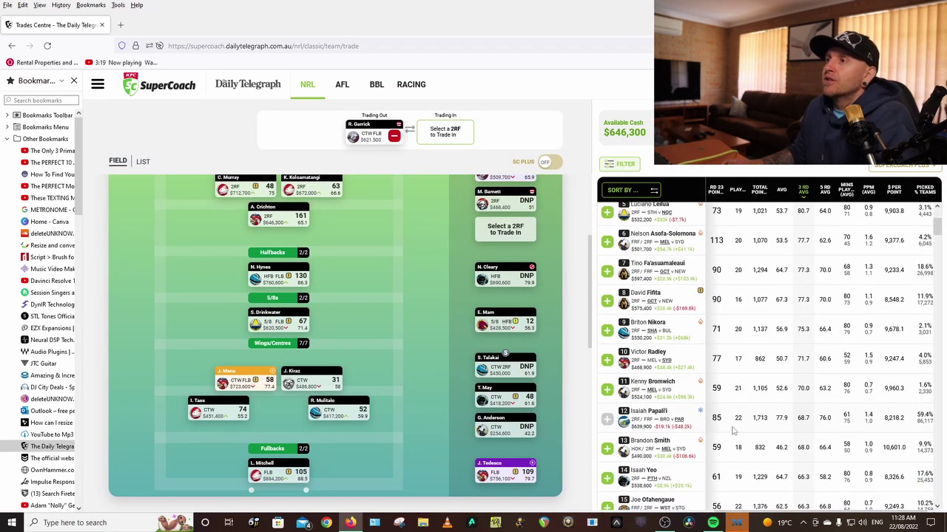
scroll(732, 433, "down", 1)
scroll(735, 432, "down", 3)
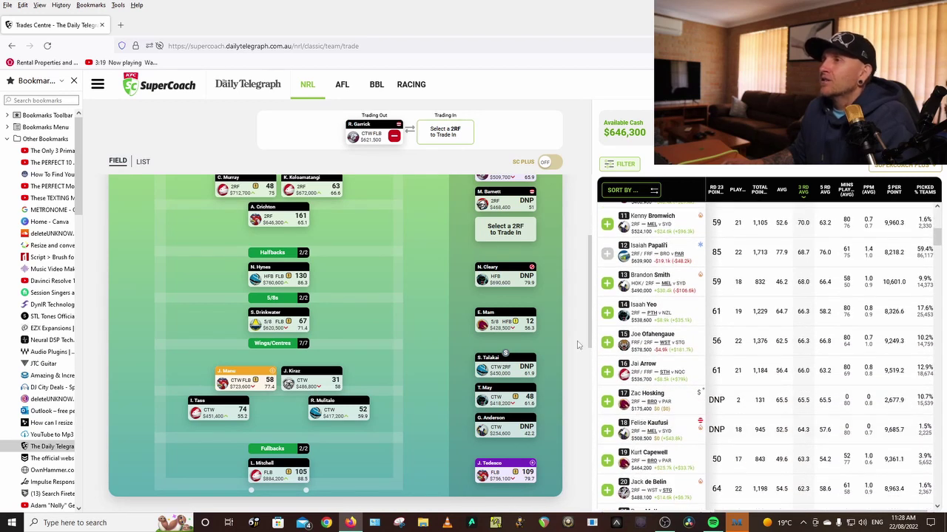
scroll(578, 345, "up", 3)
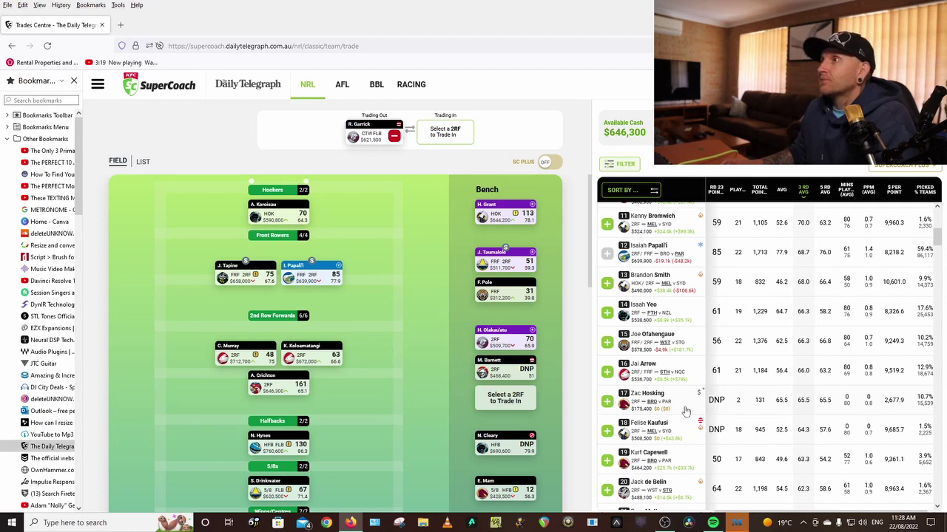
scroll(685, 411, "up", 4)
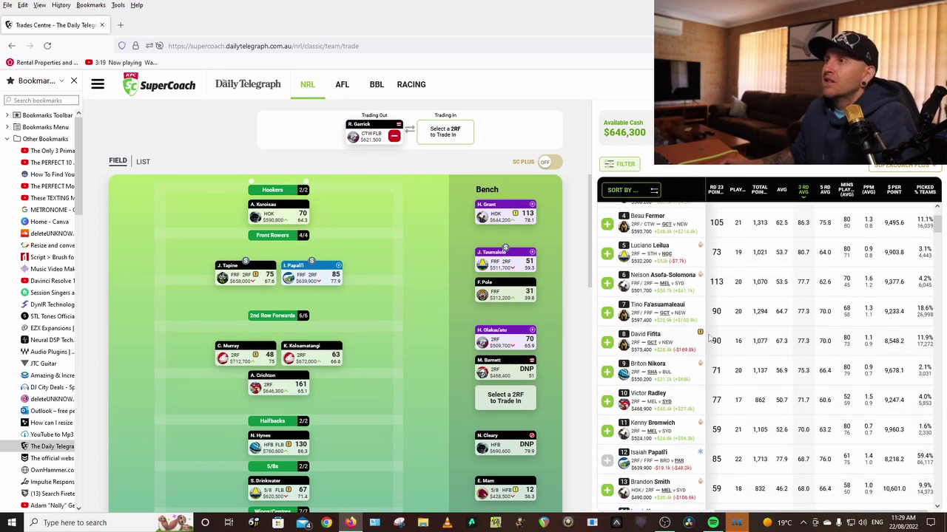
mouse_move(699, 334)
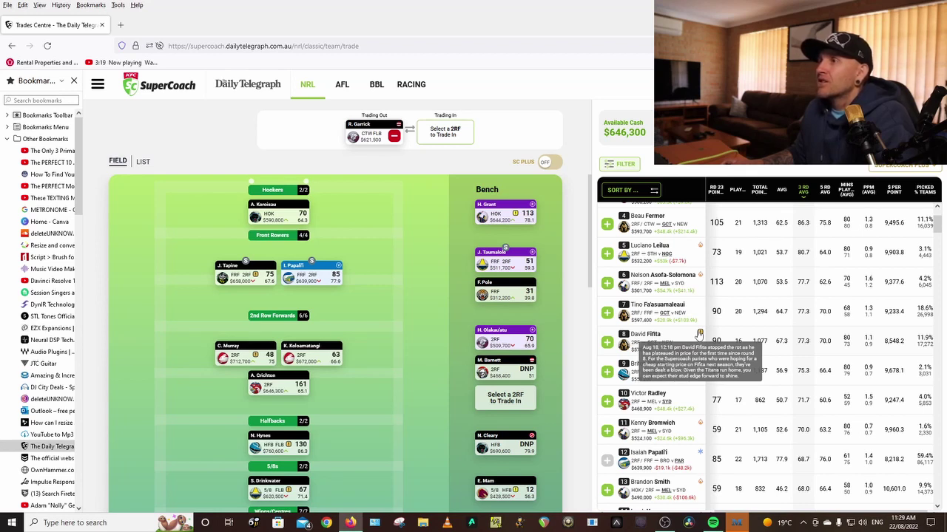
scroll(573, 355, "down", 3)
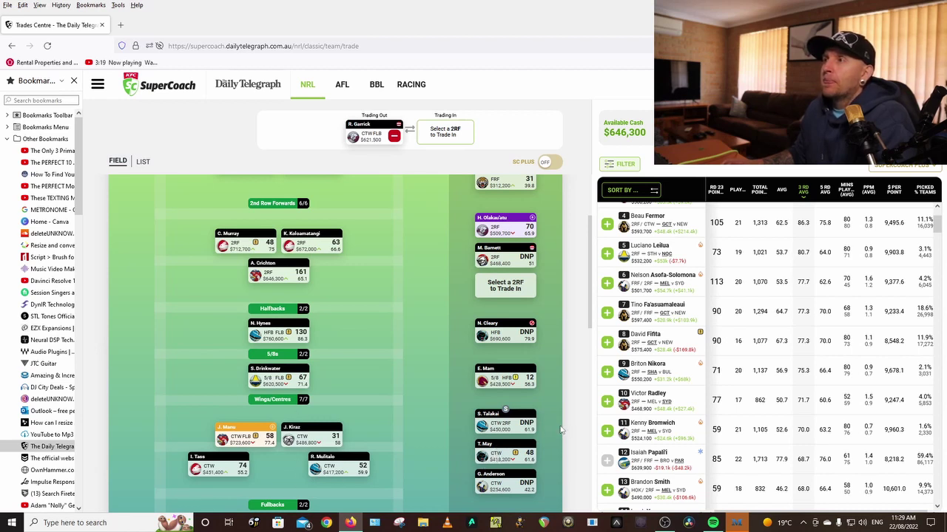
scroll(560, 428, "up", 3)
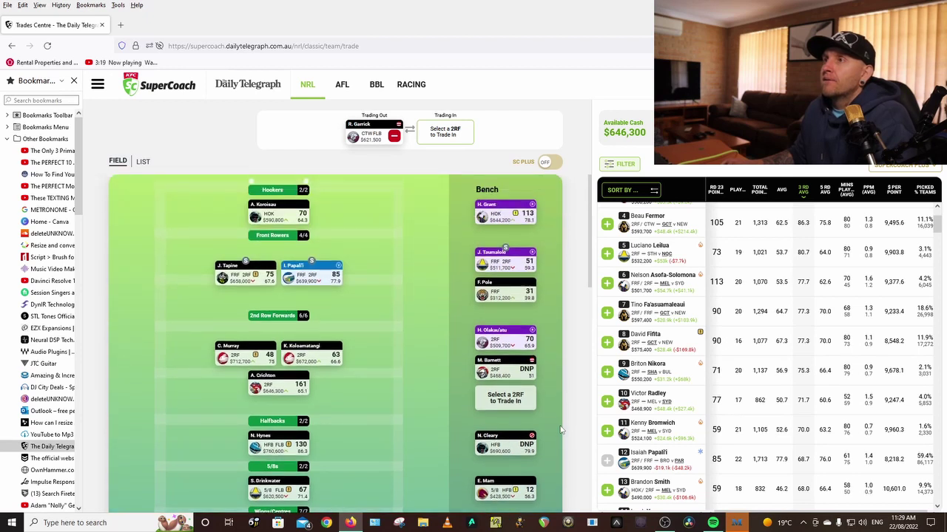
scroll(561, 429, "down", 3)
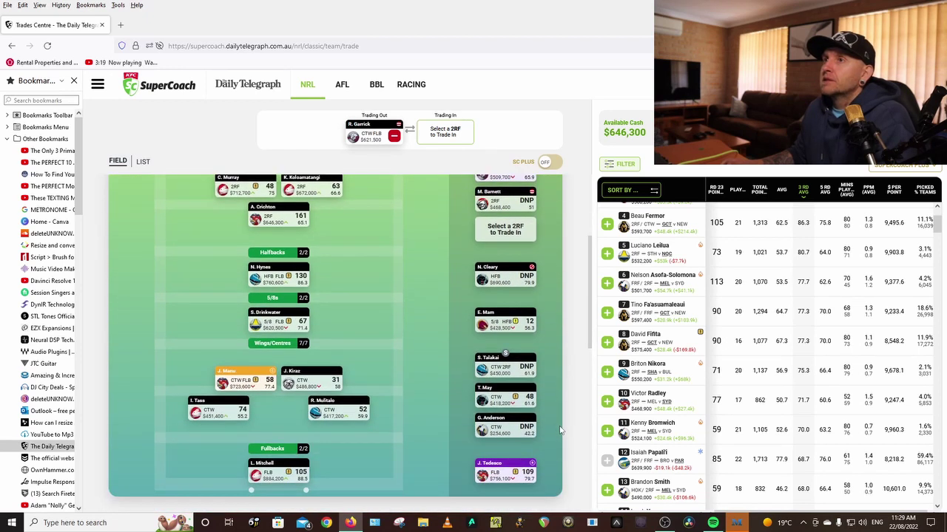
scroll(560, 430, "up", 1)
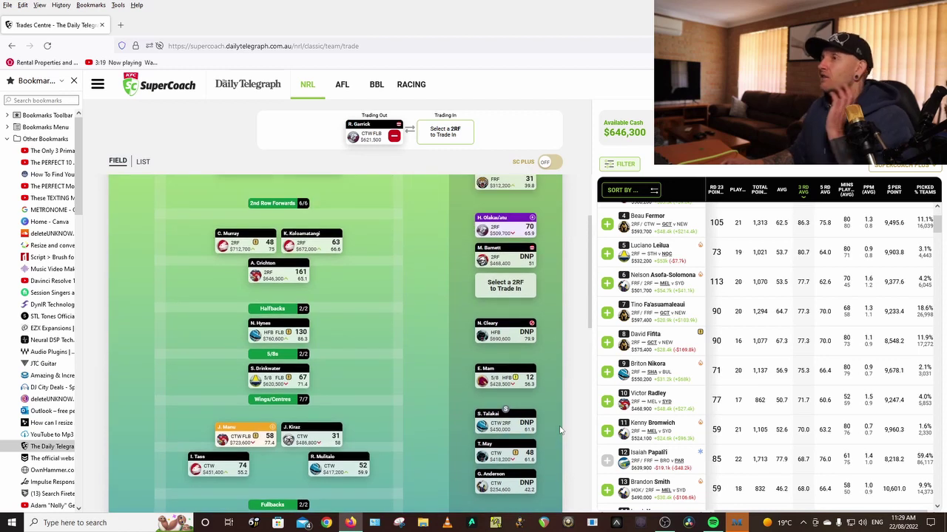
left_click(505, 411)
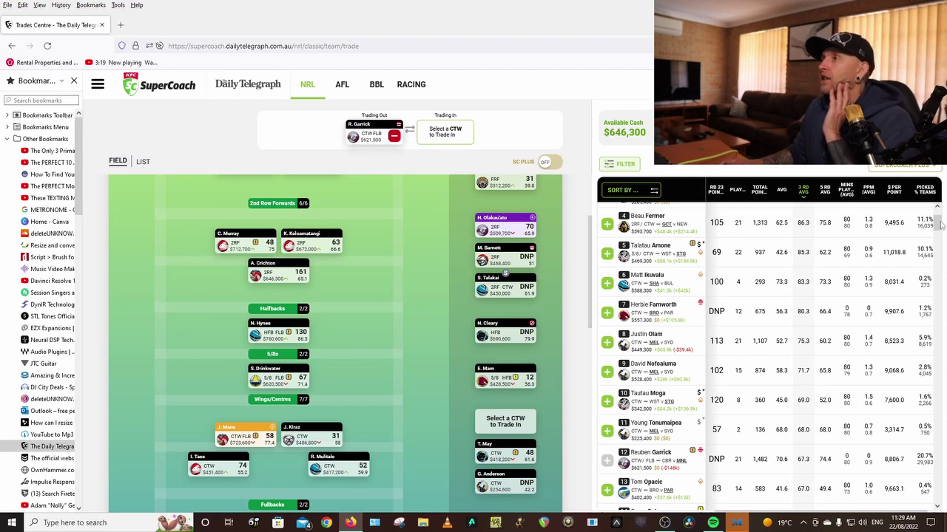
scroll(937, 224, "up", 2)
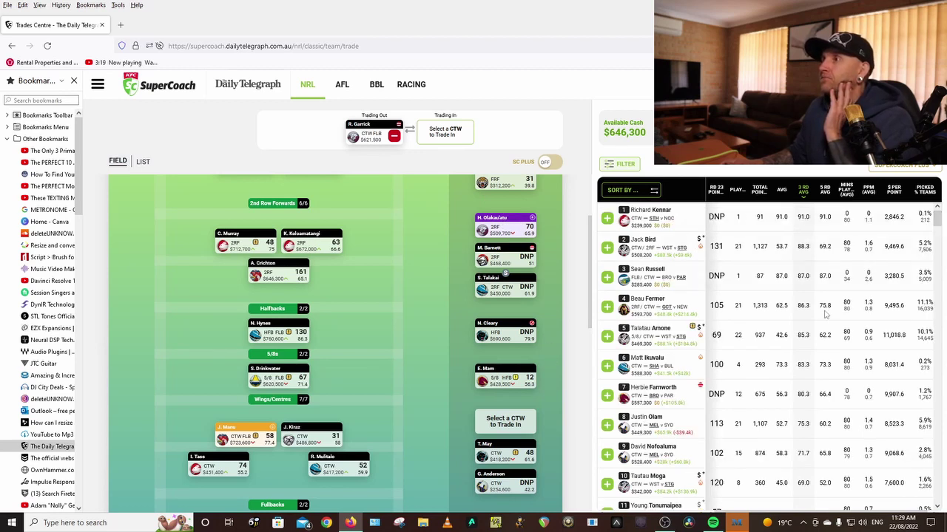
left_click(642, 299)
scroll(796, 386, "down", 5)
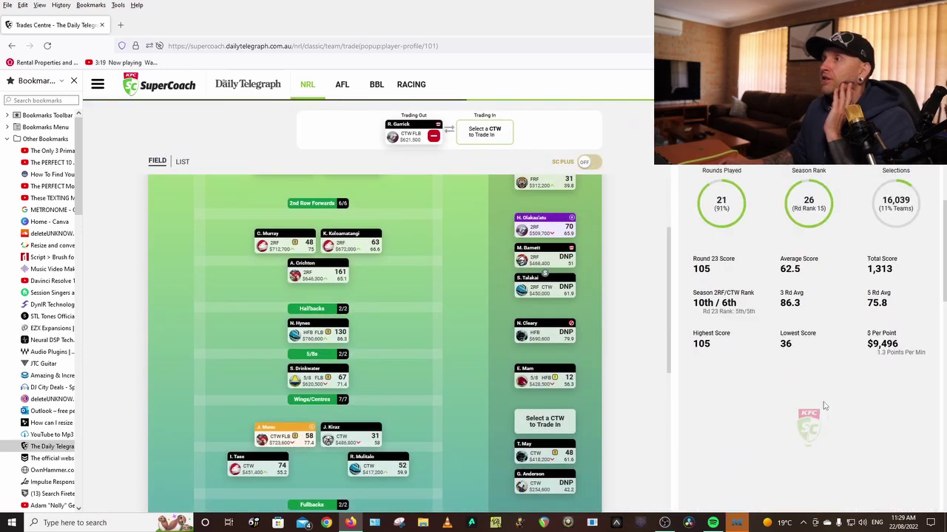
scroll(825, 403, "down", 5)
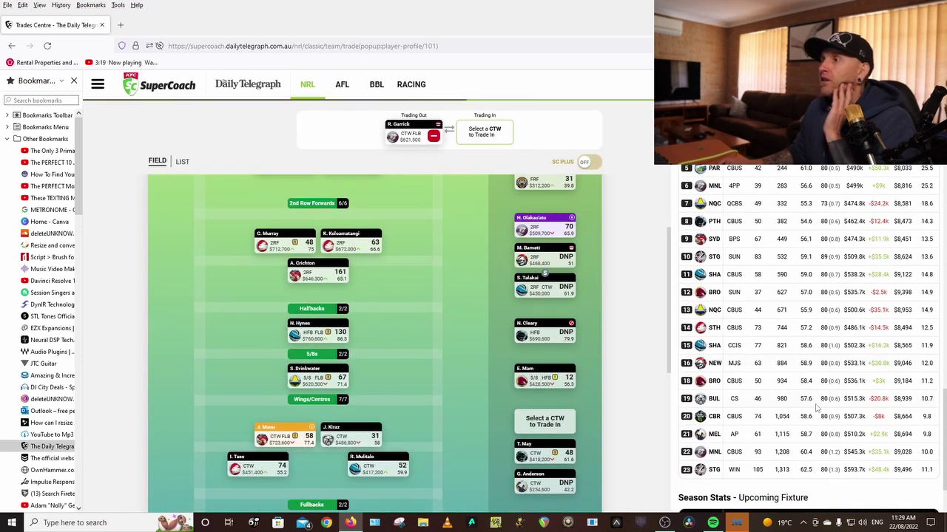
scroll(773, 429, "down", 2)
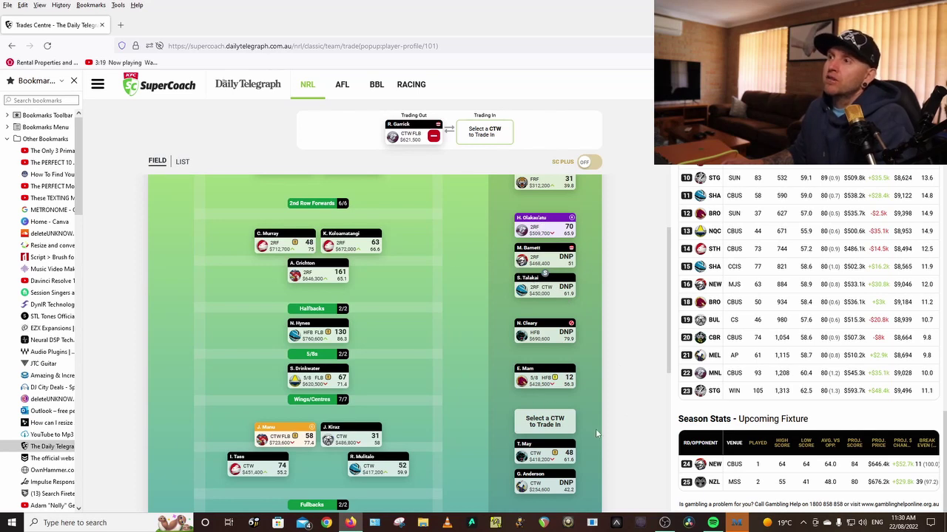
key("alt+Left")
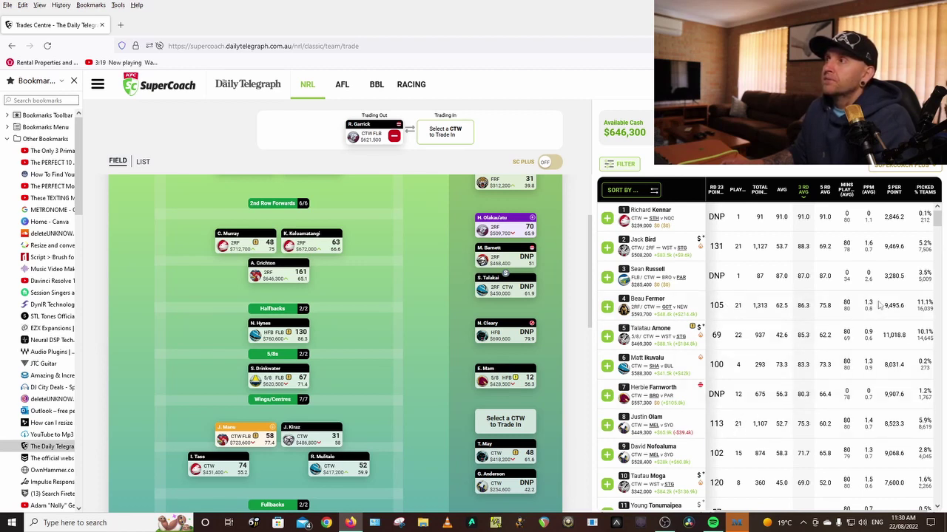
scroll(795, 406, "down", 2)
scroll(795, 408, "up", 2)
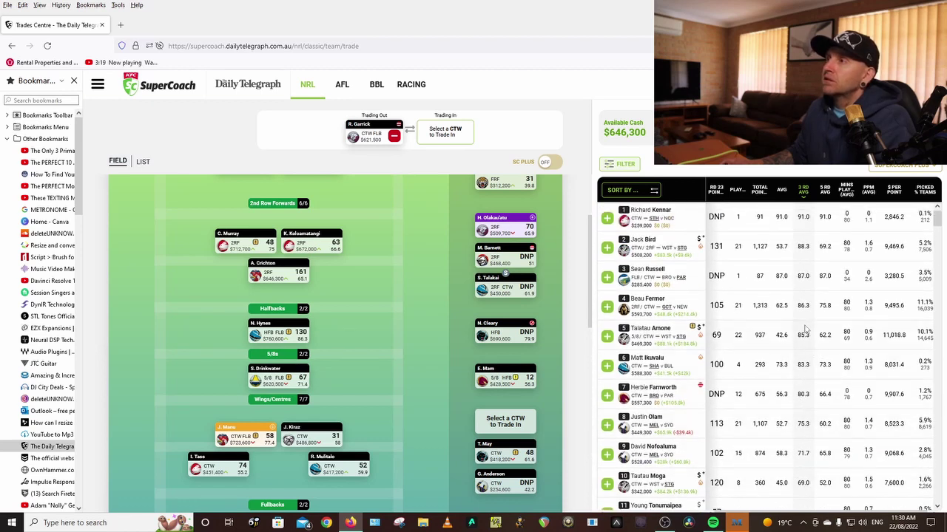
left_click(653, 303)
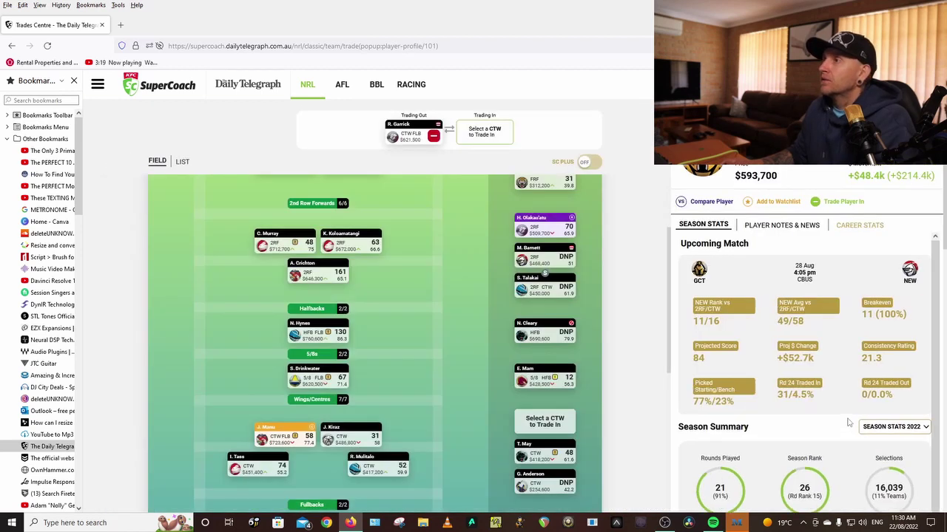
scroll(849, 420, "down", 5)
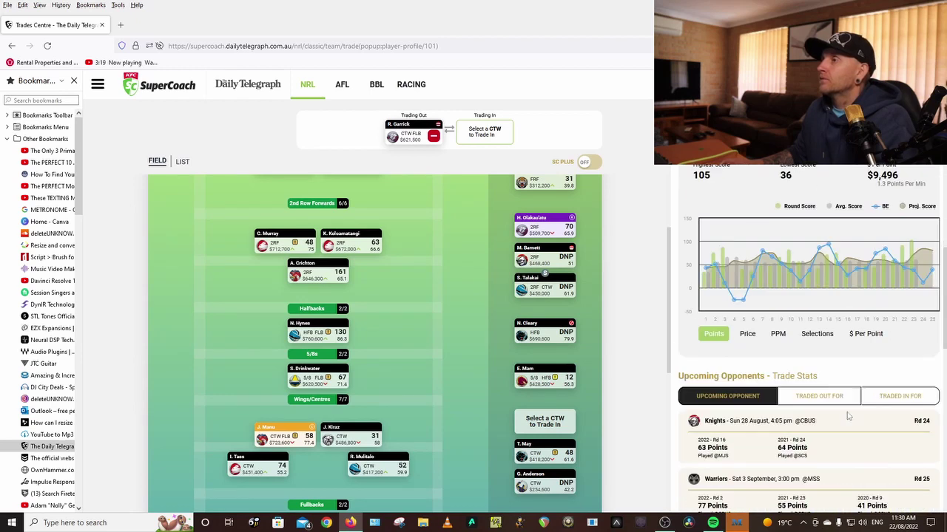
scroll(848, 416, "down", 10)
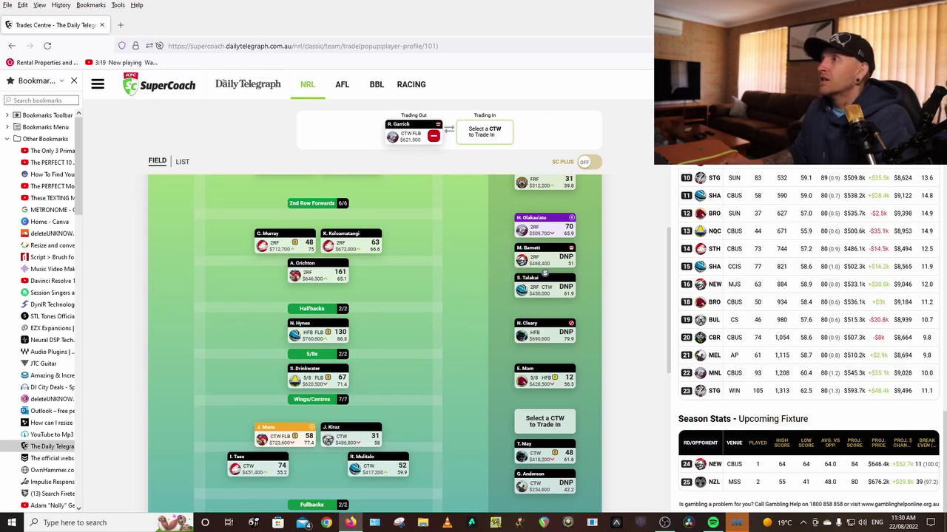
key("Escape")
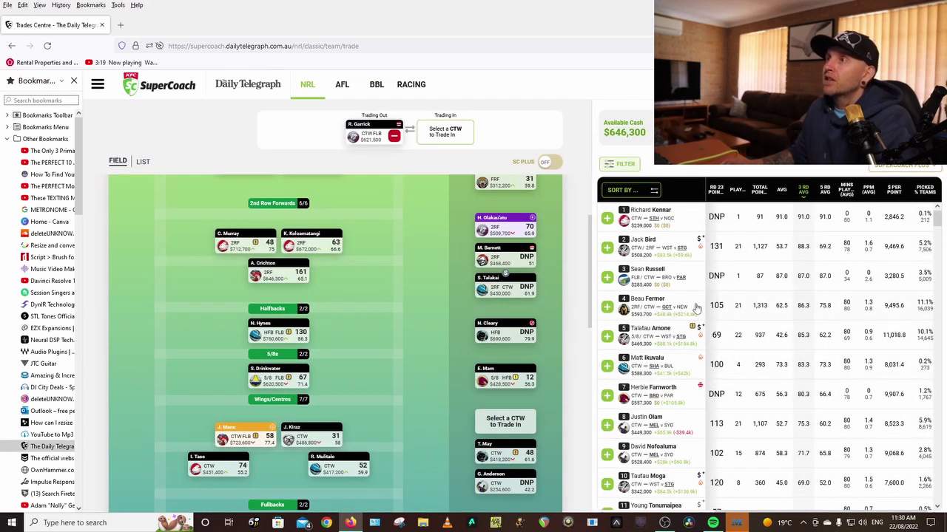
- Trade Beau Fermor in for Garrick and start him in the centres in place of Kiraz
left_click(606, 306)
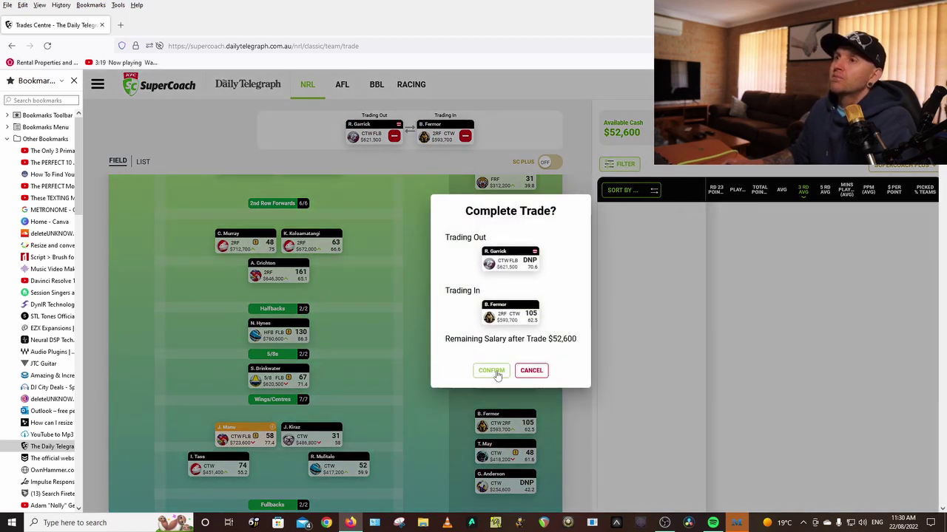
left_click(496, 374)
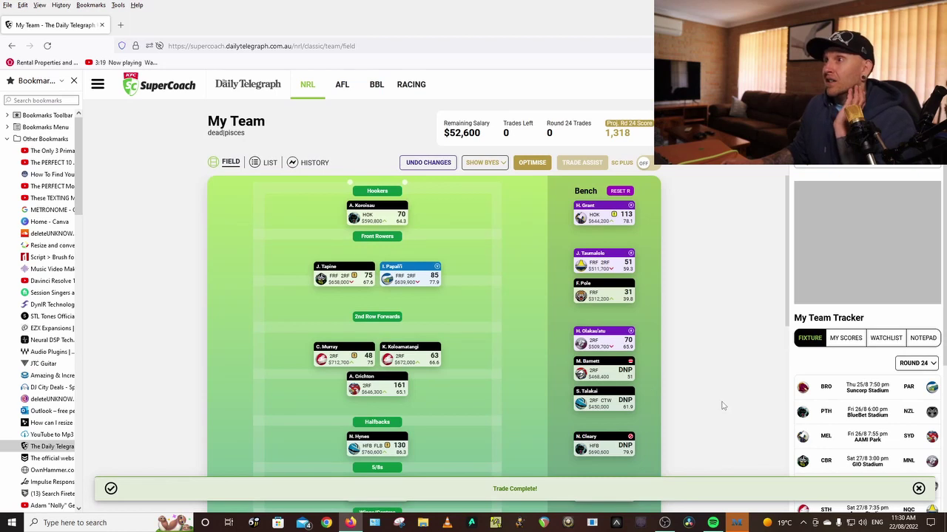
scroll(723, 406, "down", 3)
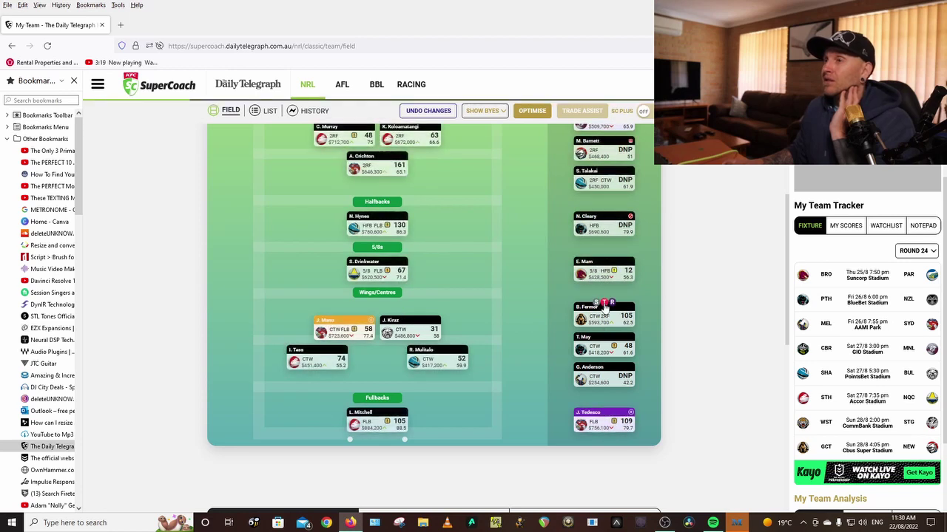
left_click(605, 307)
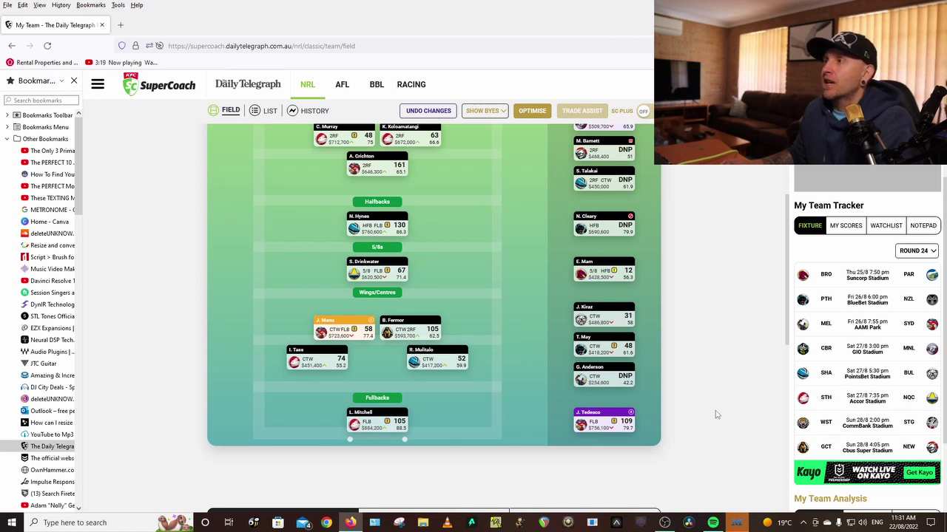
- Give the captaincy to N. Hynes, replacing Manu, and check the Round 24 lineup
scroll(715, 415, "up", 1)
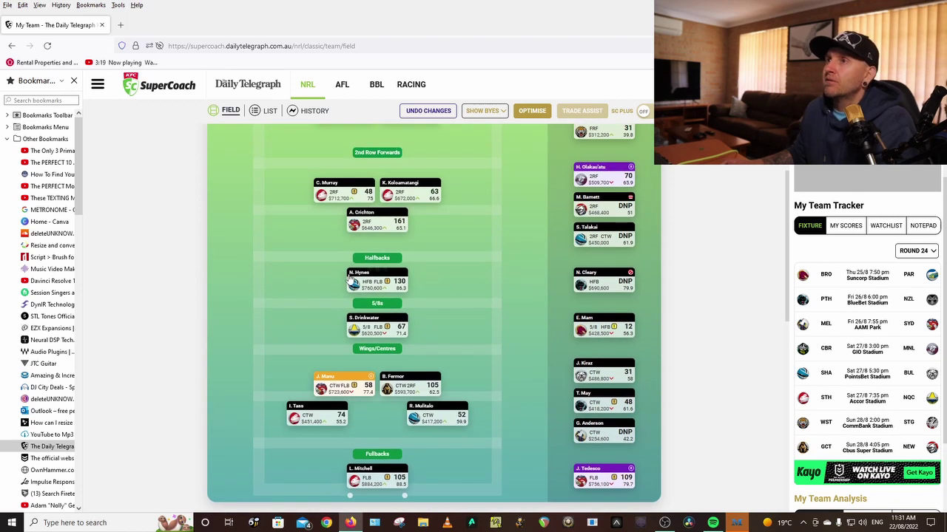
left_click(377, 269)
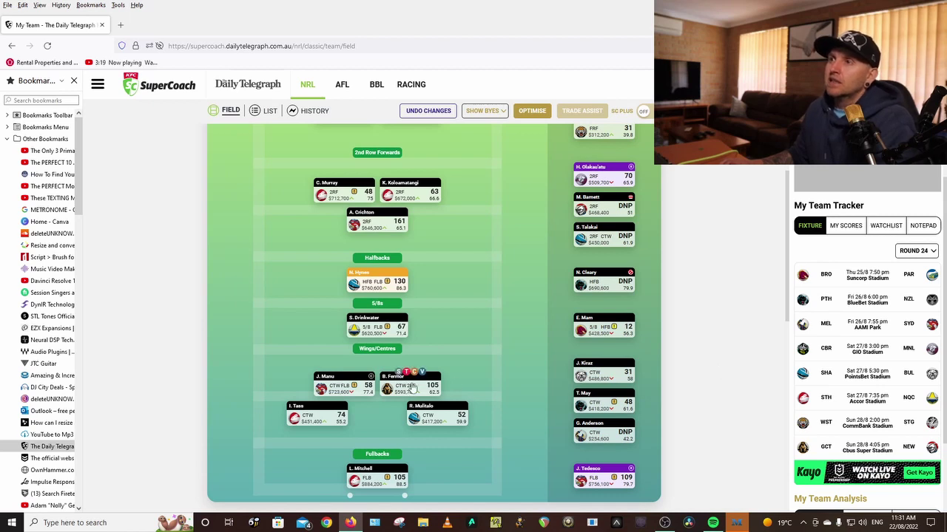
mouse_move(580, 231)
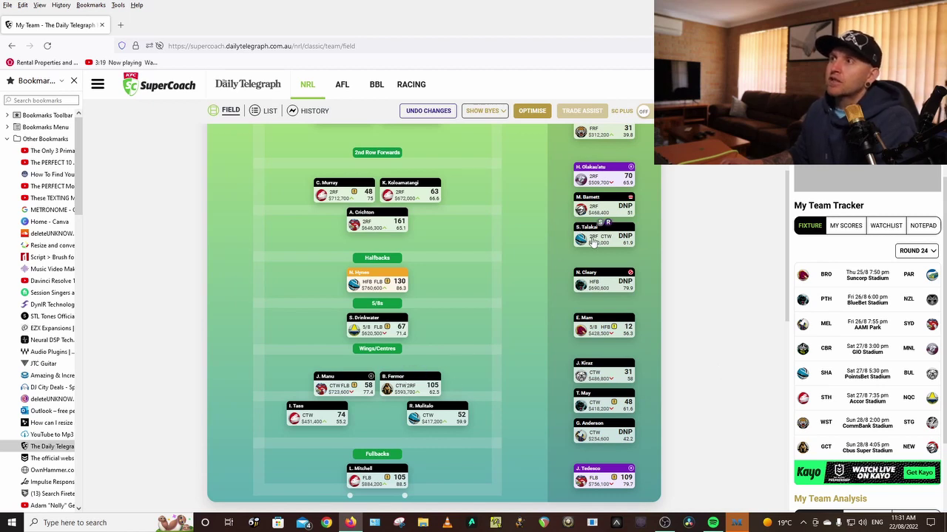
mouse_move(418, 381)
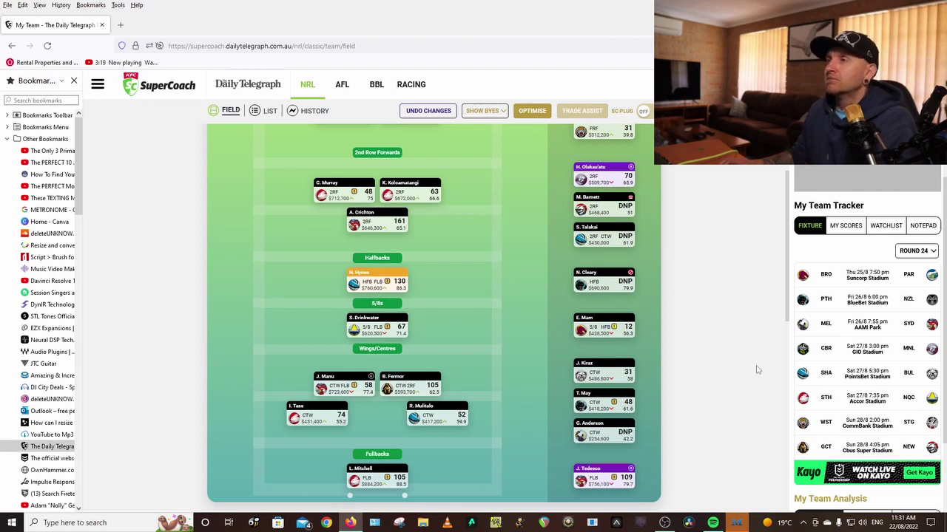
scroll(706, 379, "up", 1)
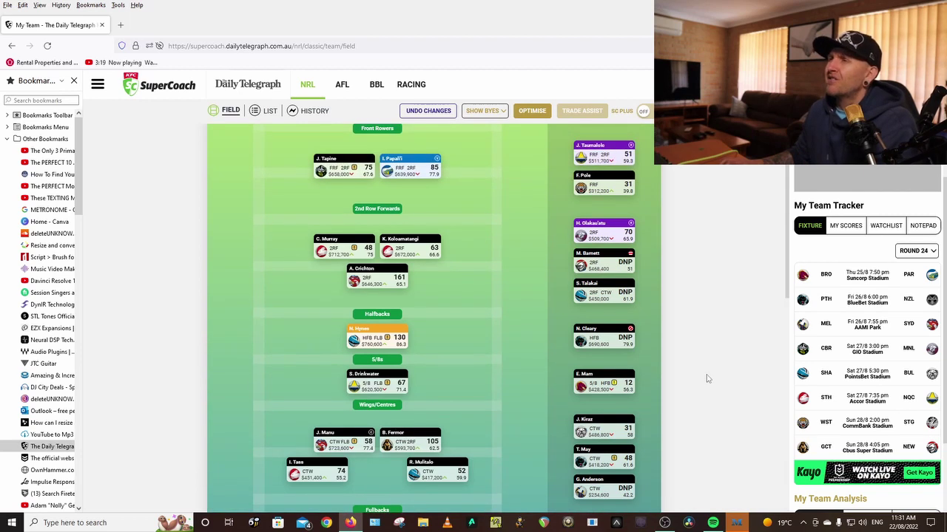